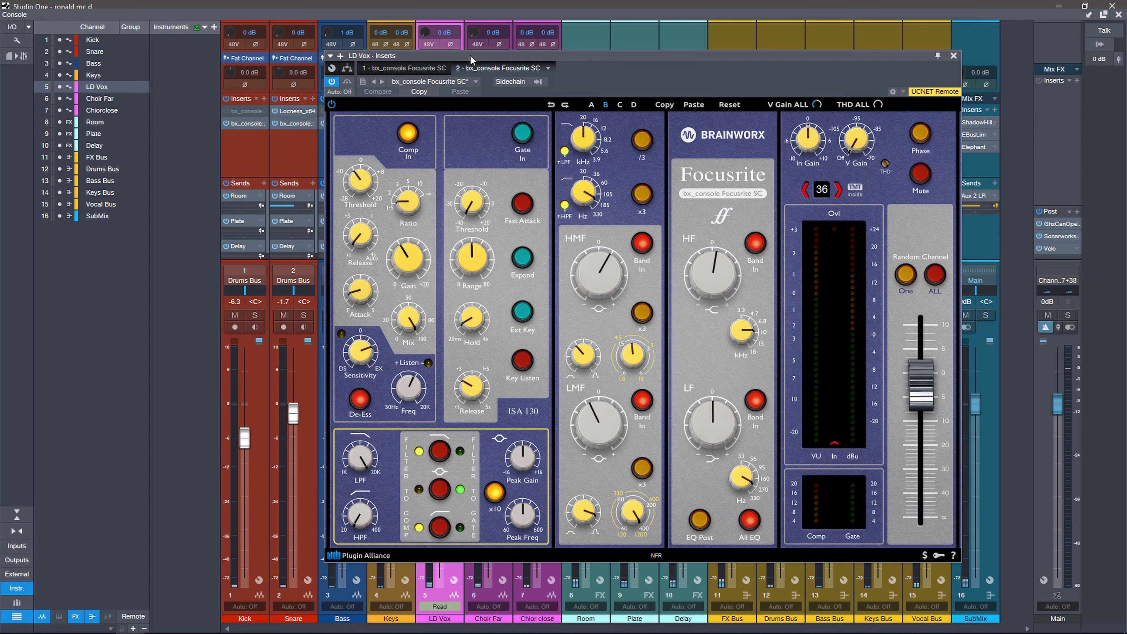
Step: Switch from the Console to the arrange view, keeping the LD Vox bx_console Focusrite SC window open
key(F3)
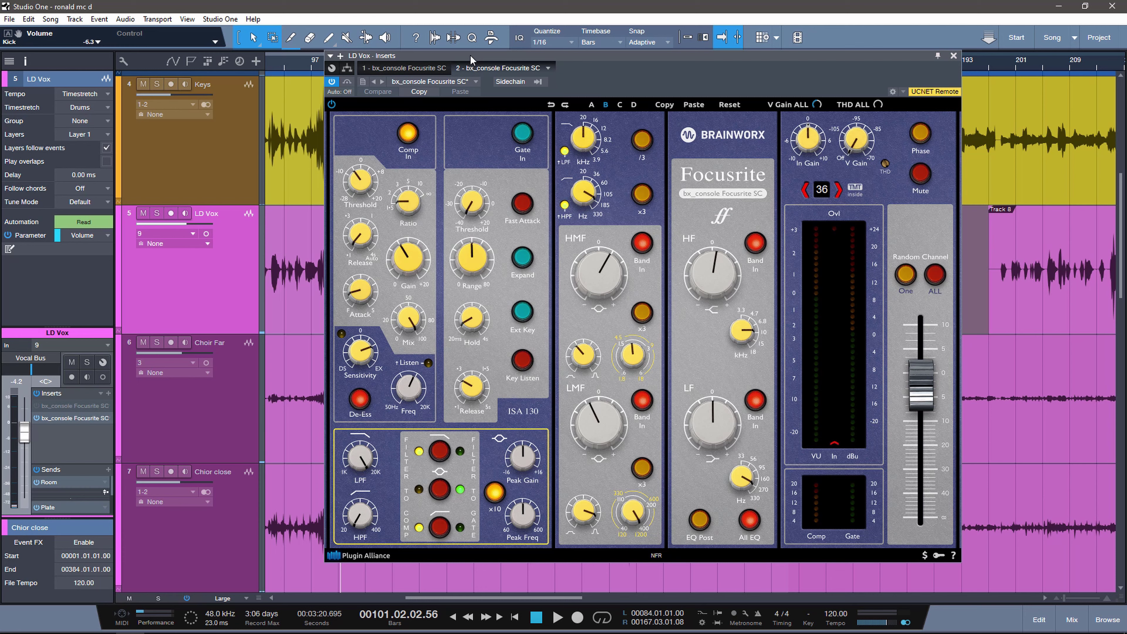
Step: Toggle between Console and arrange view with F3 to bring up the Kick's bx_console Focusrite SC insert
key(F3)
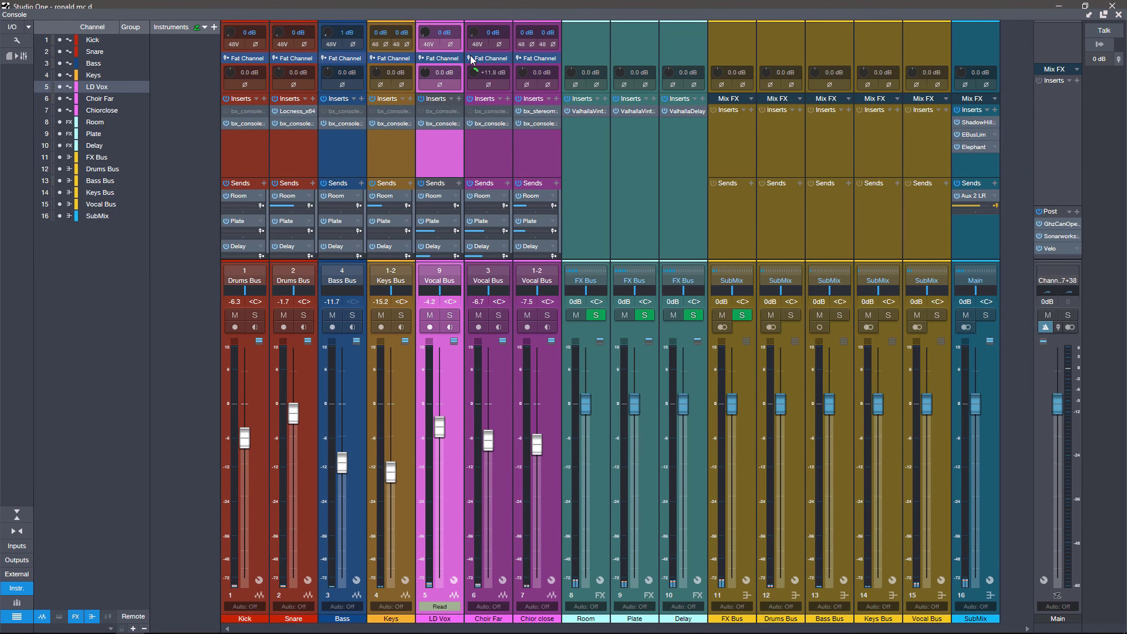
key(F3)
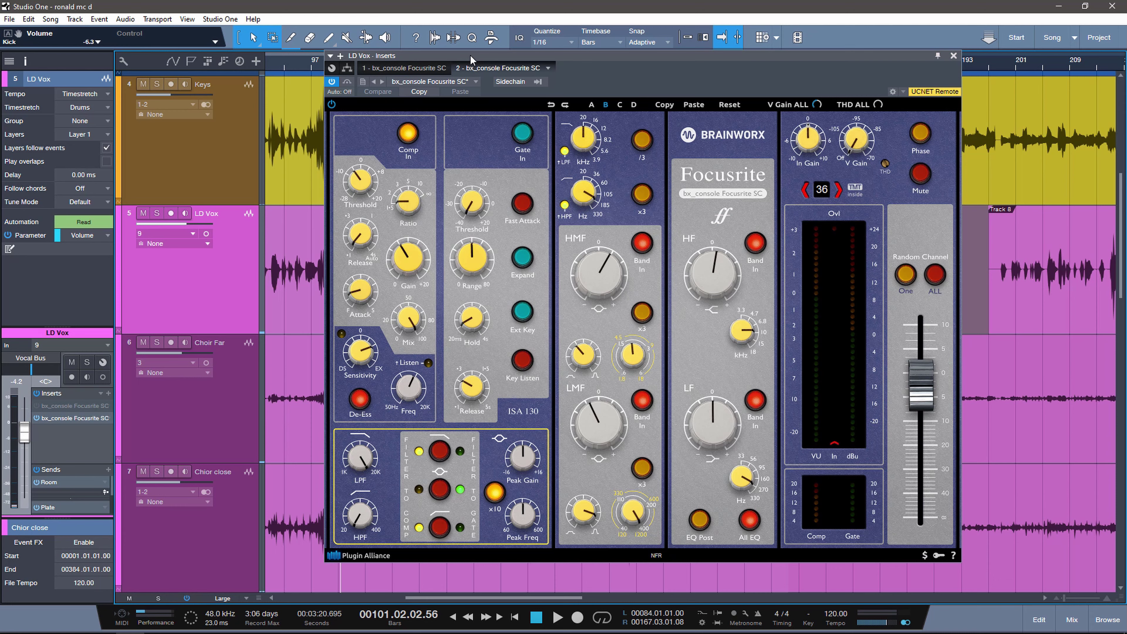
key(F3)
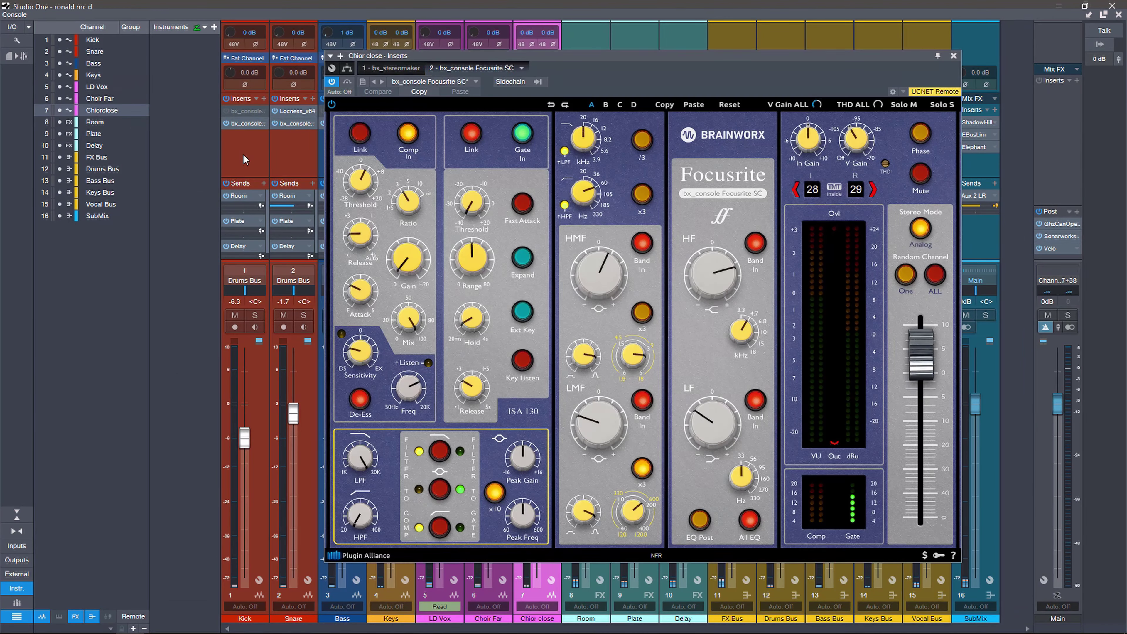
key(F3)
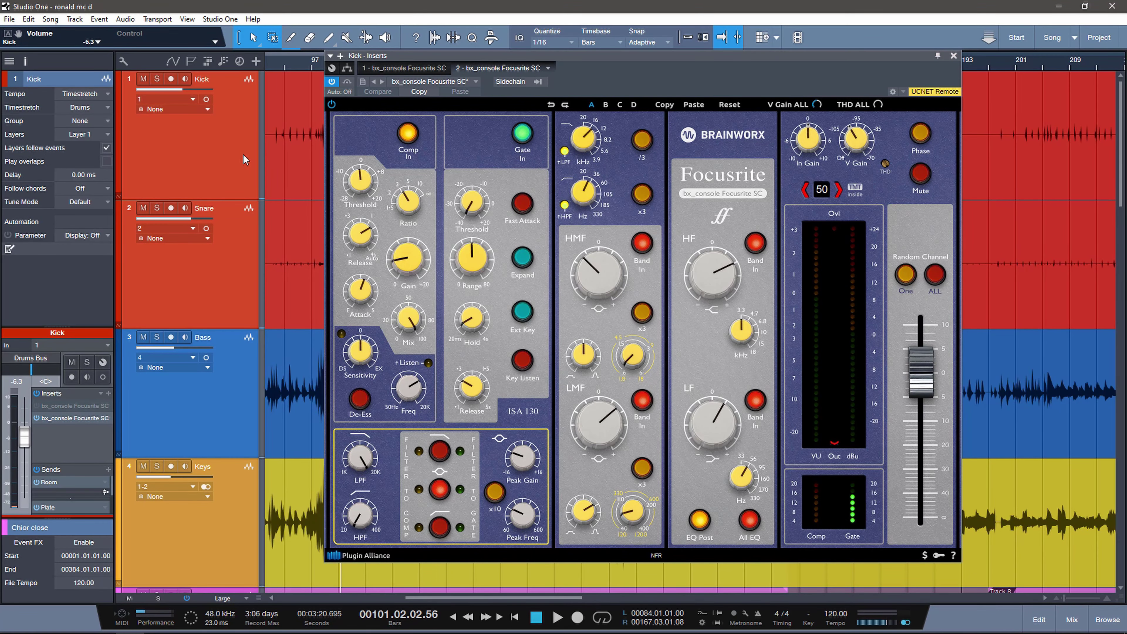
key(F3)
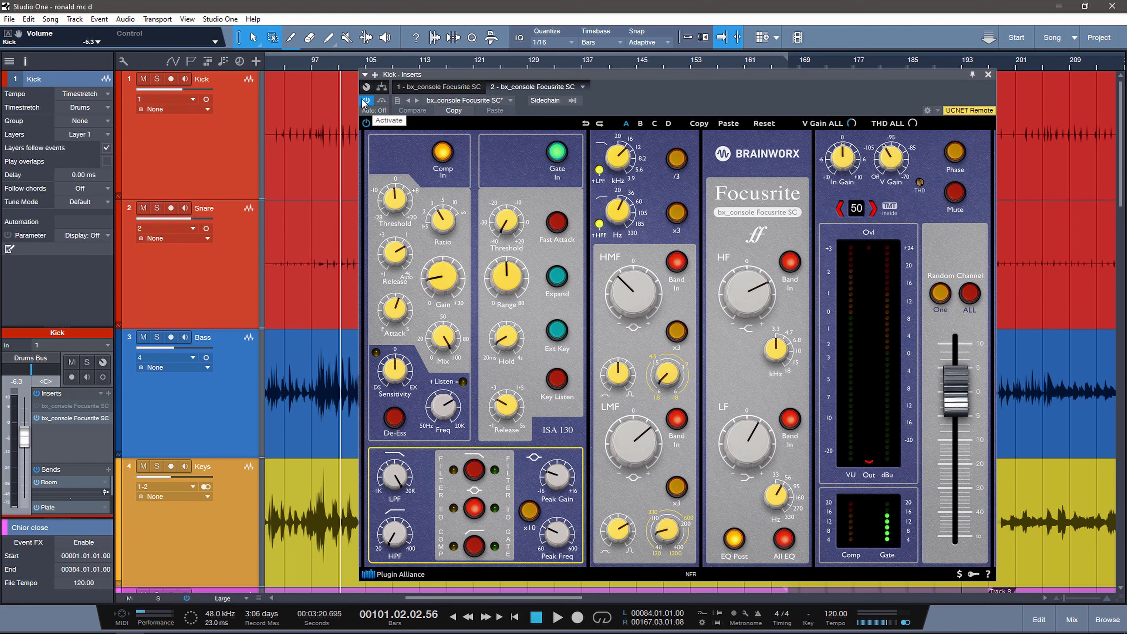
Step: Bypass the Kick's Focusrite SC plugin and play the section twice to hear the dry kick
click(366, 101)
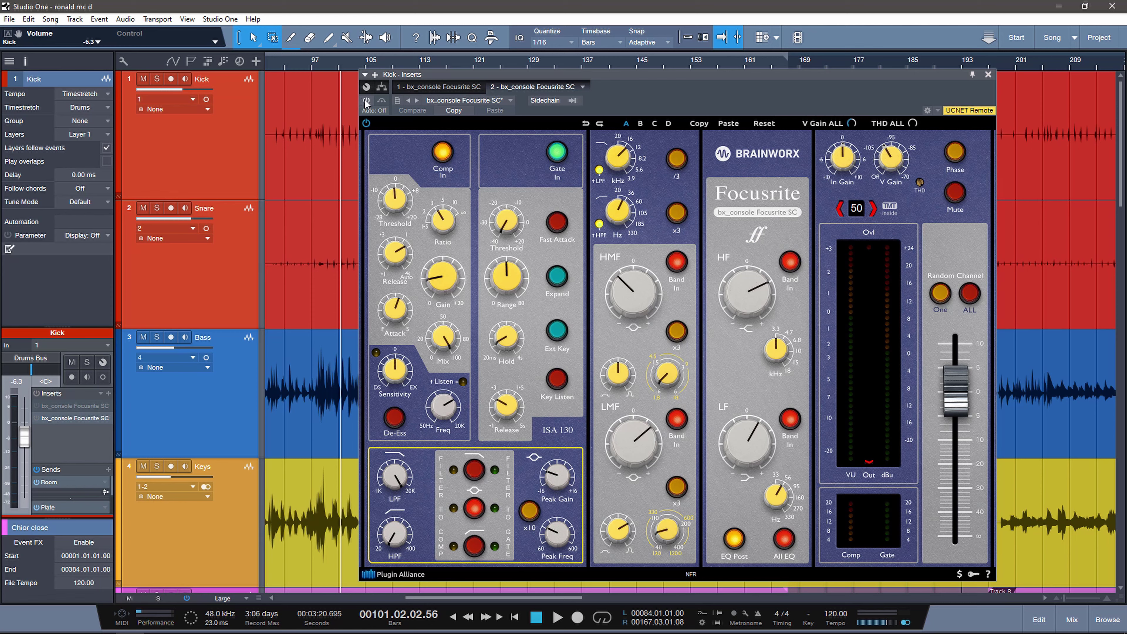
key(space)
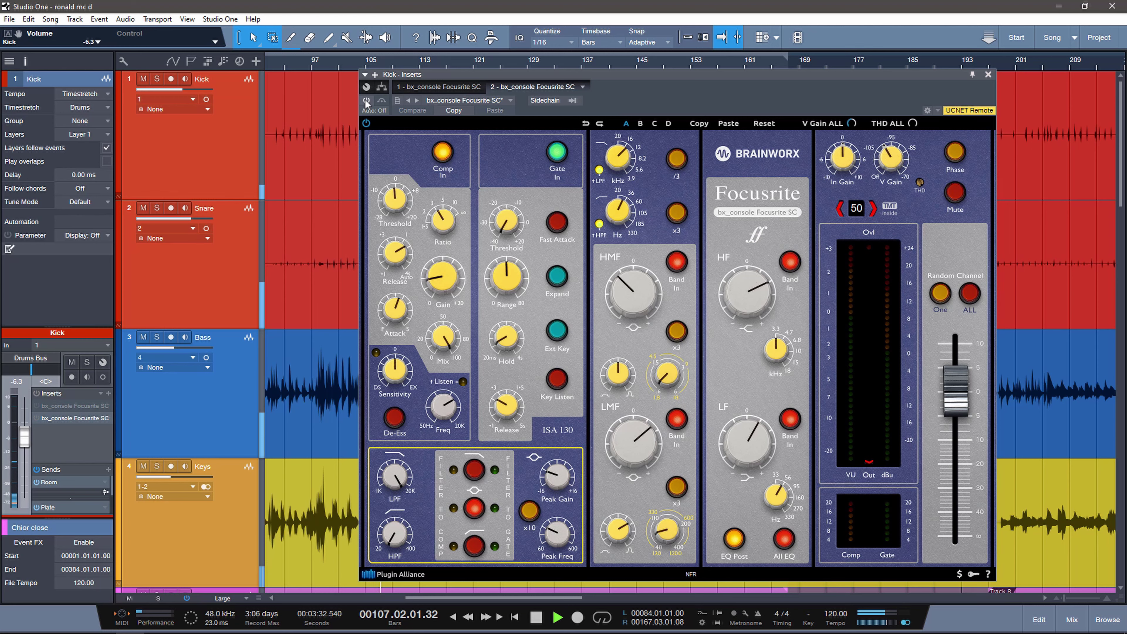
key(space)
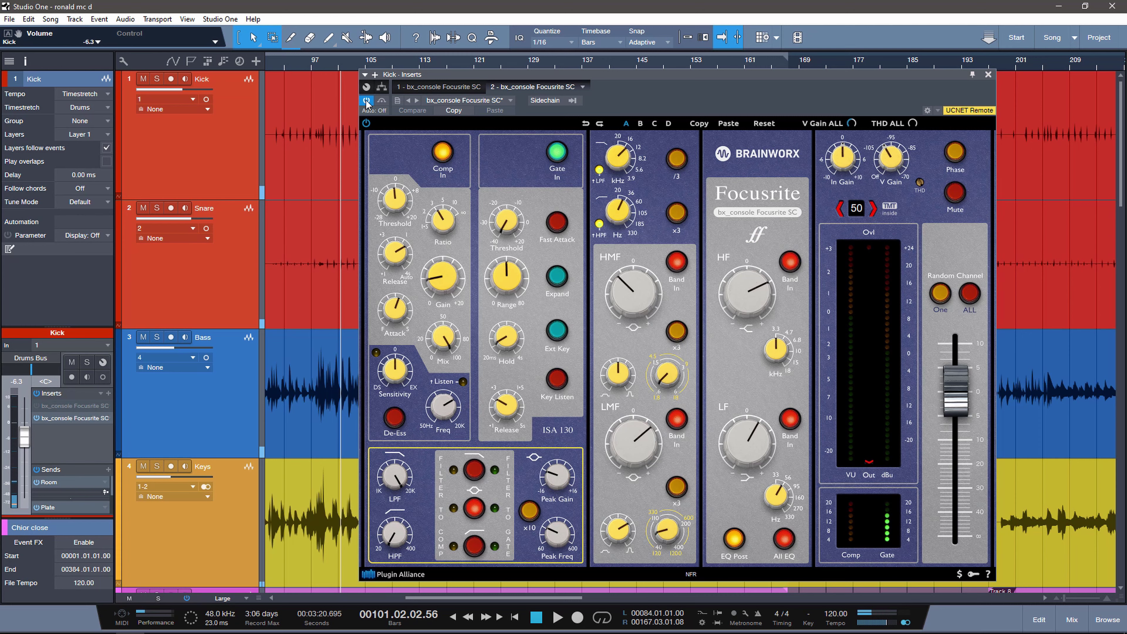
key(space)
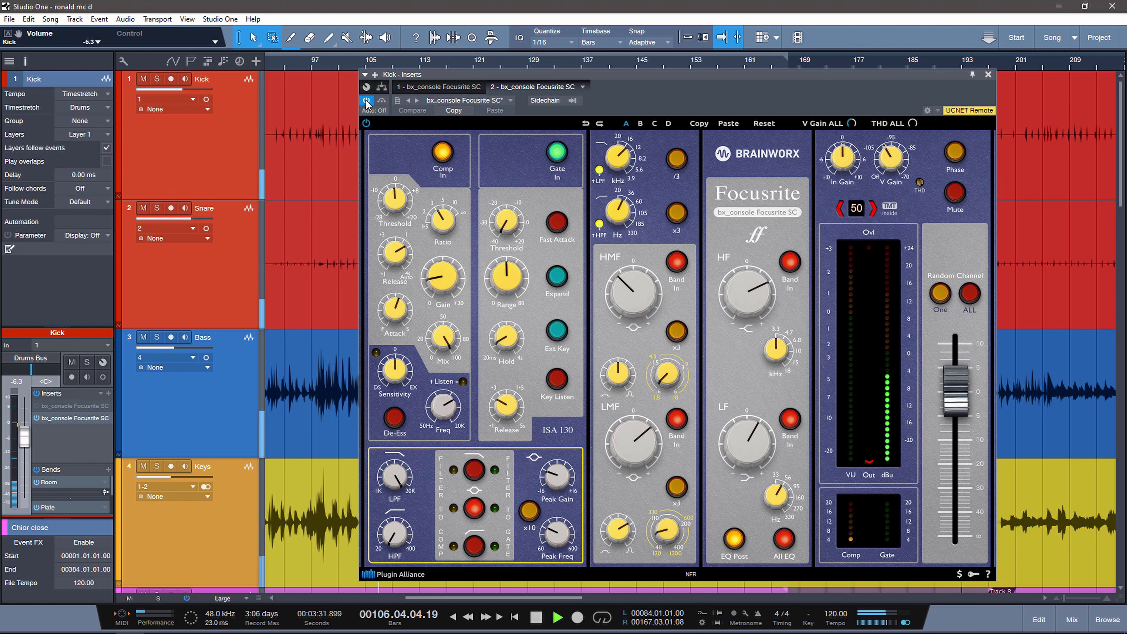
key(space)
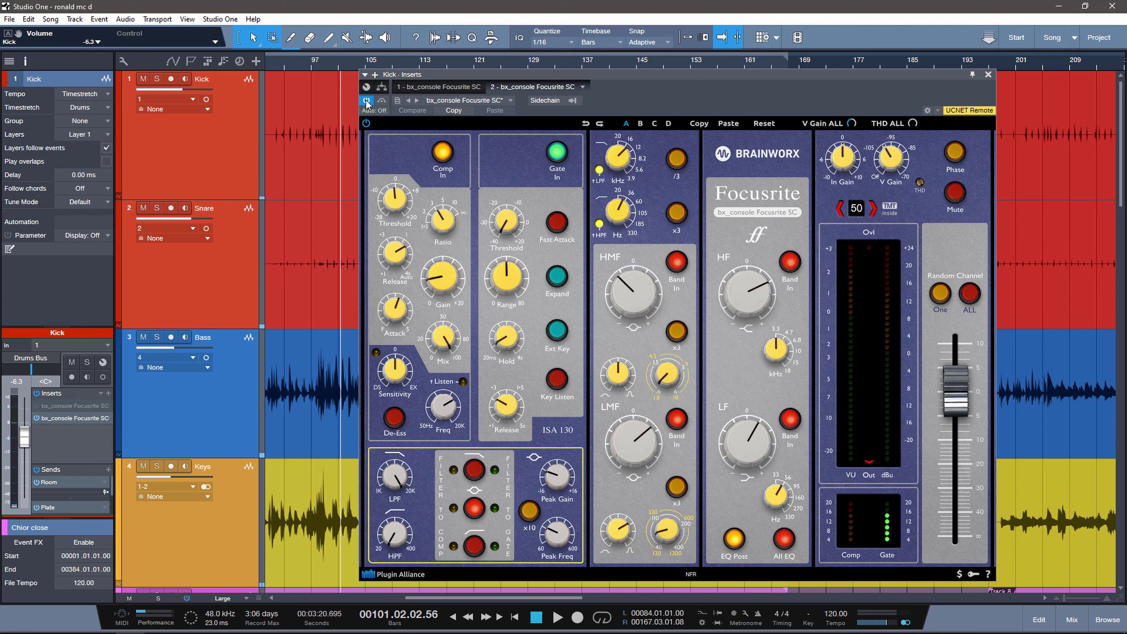
Step: Solo the Kick track and compare it during playback before and after re-enabling the plugin
click(203, 168)
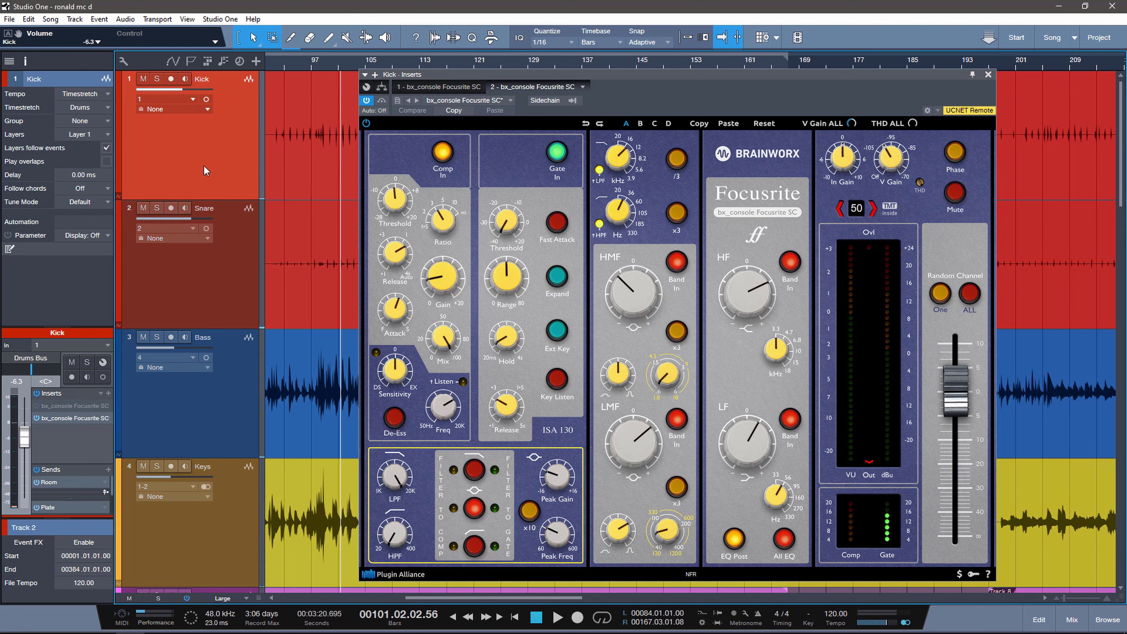
key(s)
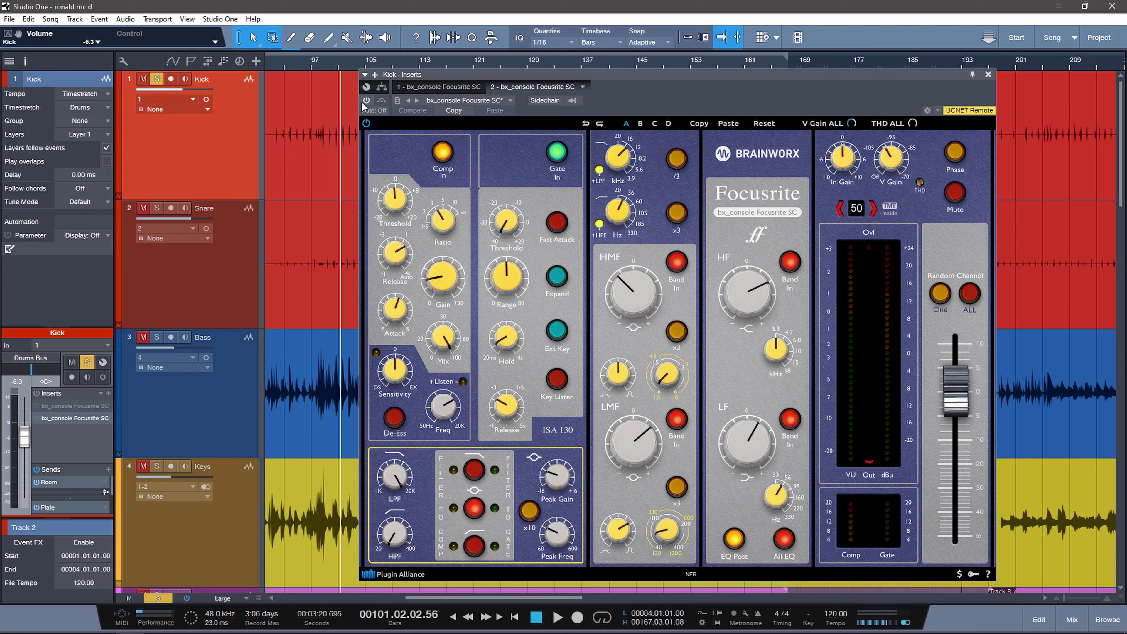
key(space)
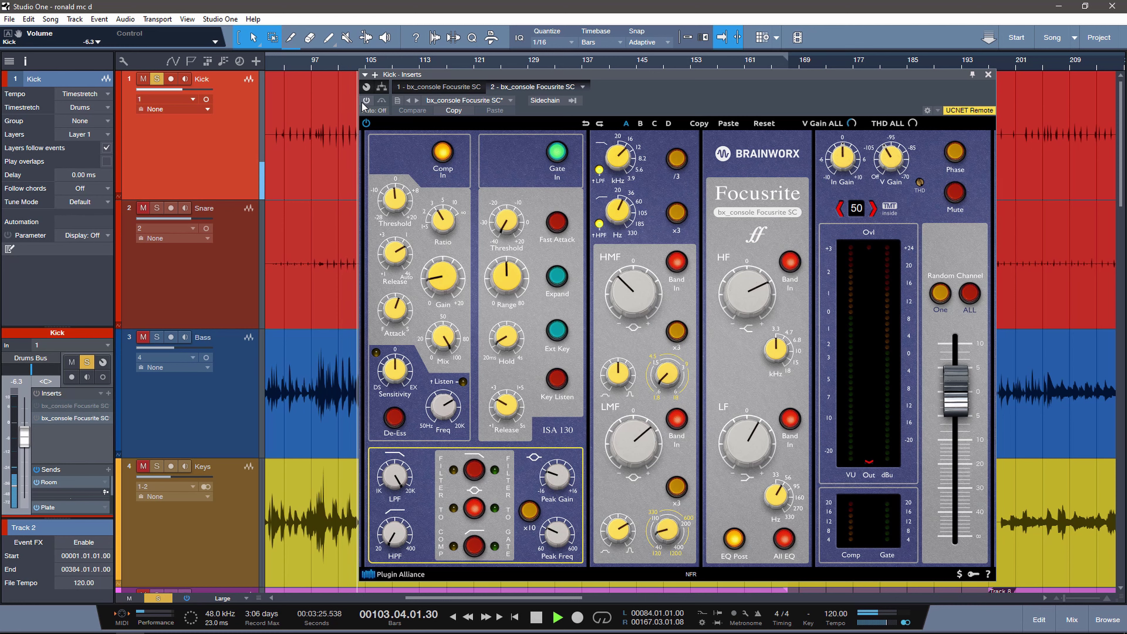
key(space)
click(367, 101)
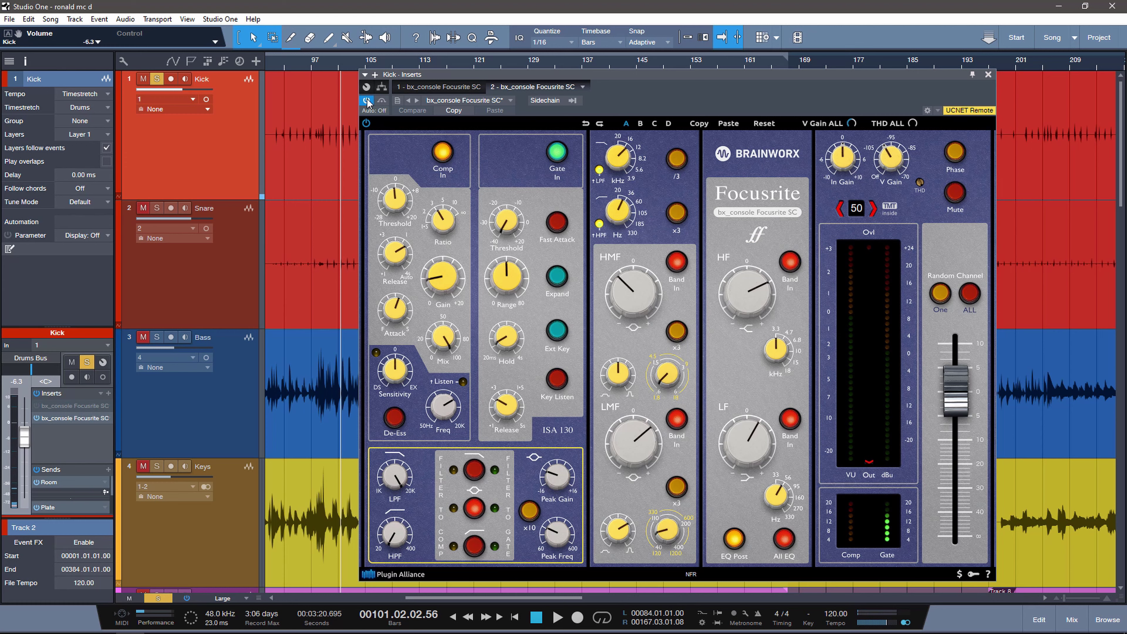
key(space)
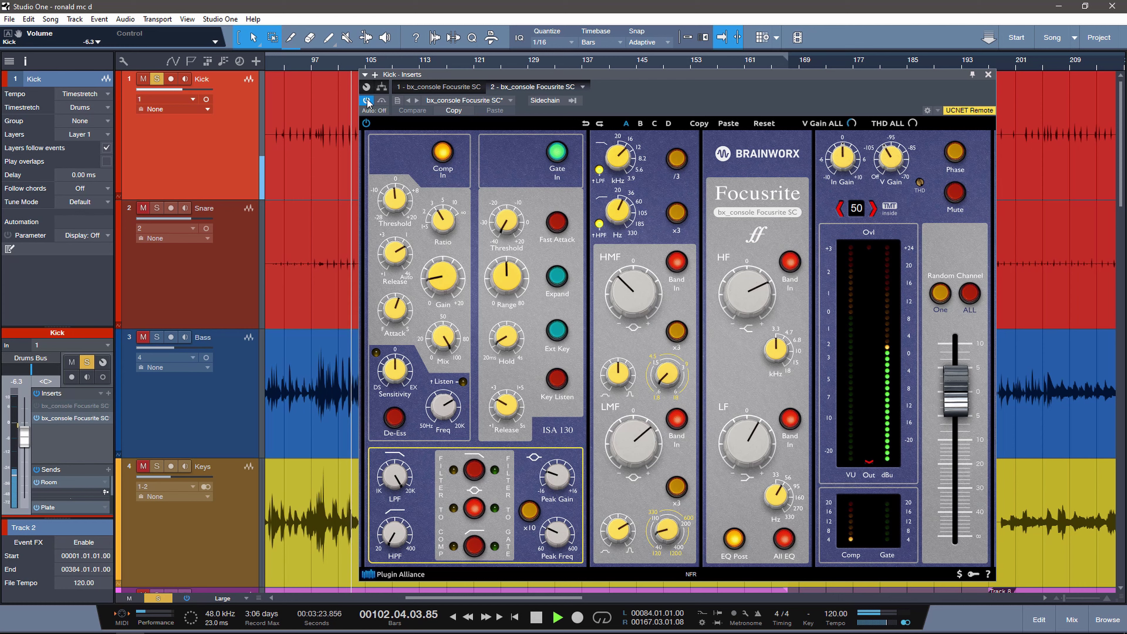
key(space)
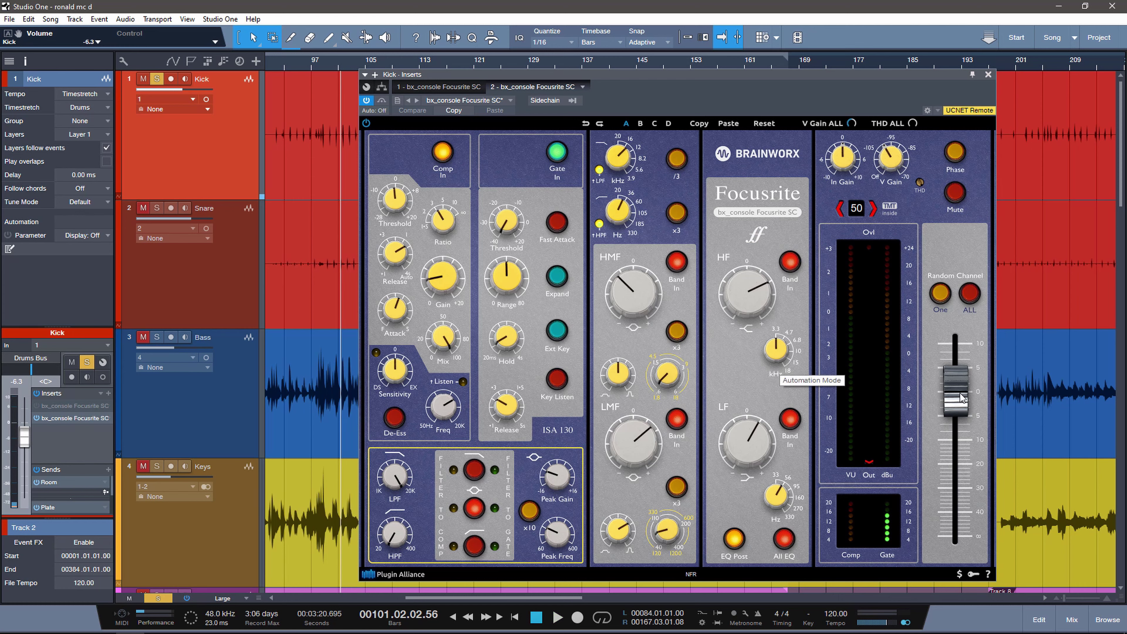
Step: Lower the Focusrite SC output gain to -2.4 dB and A/B the processing during playback
drag(960, 397, 961, 409)
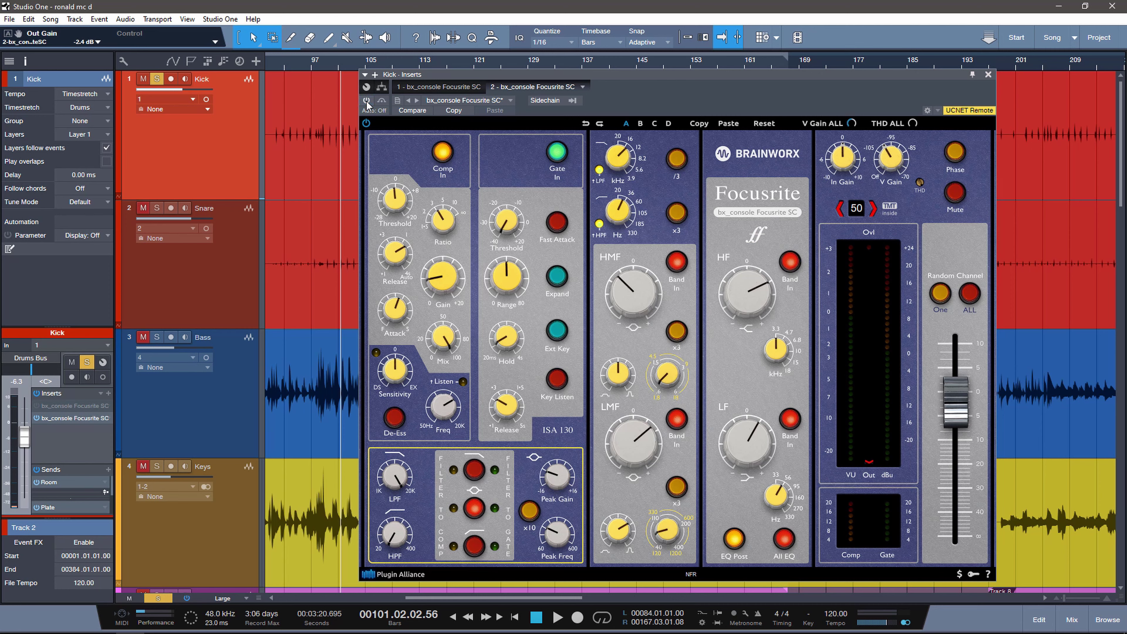
key(space)
click(366, 101)
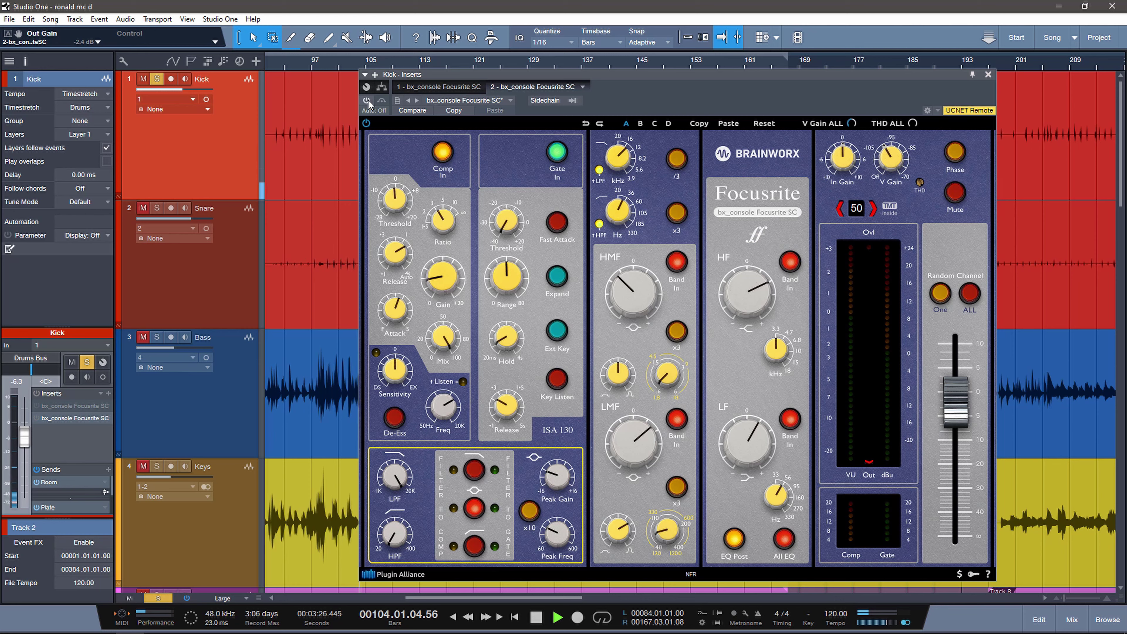
click(367, 100)
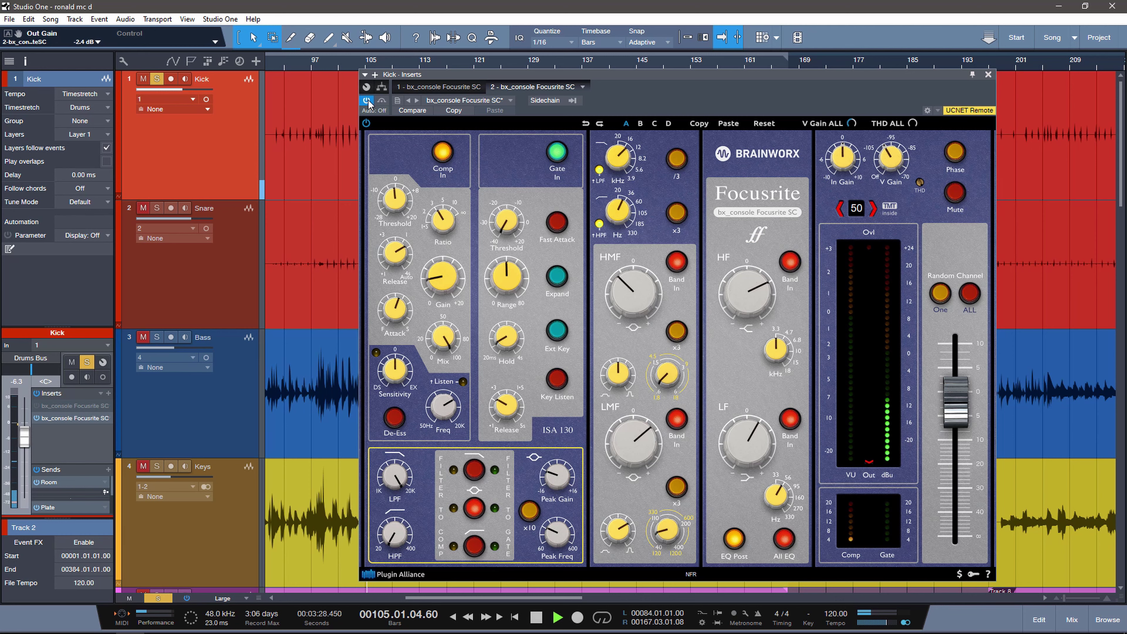
key(space)
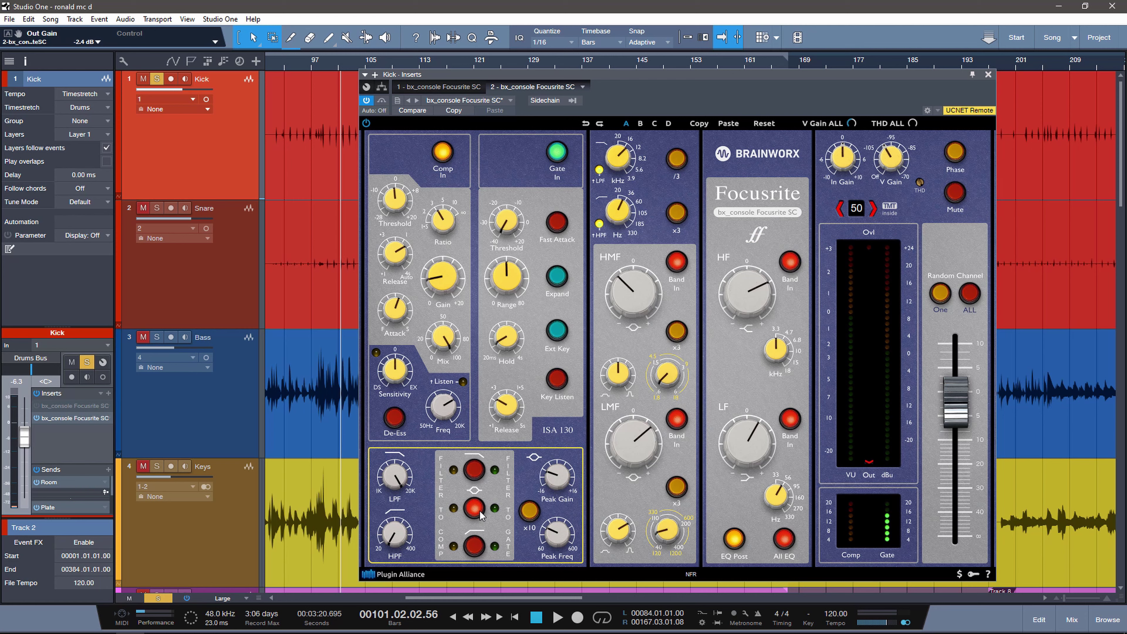
Step: Cycle the Kick strip's filter routing to Off and switch the gate off
click(475, 546)
click(474, 546)
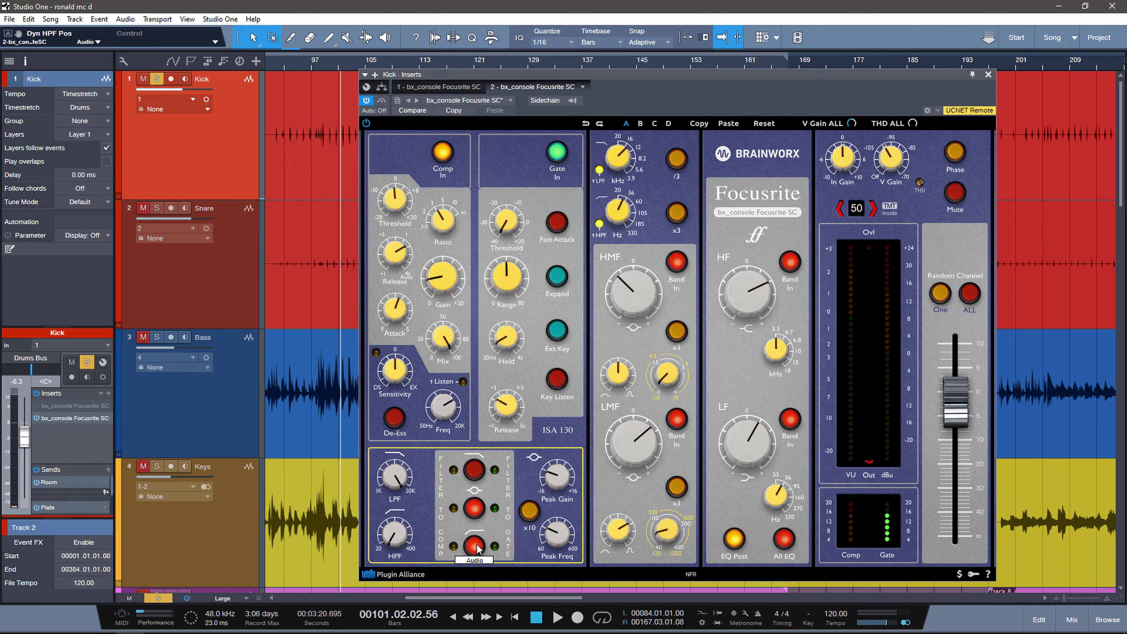
click(475, 546)
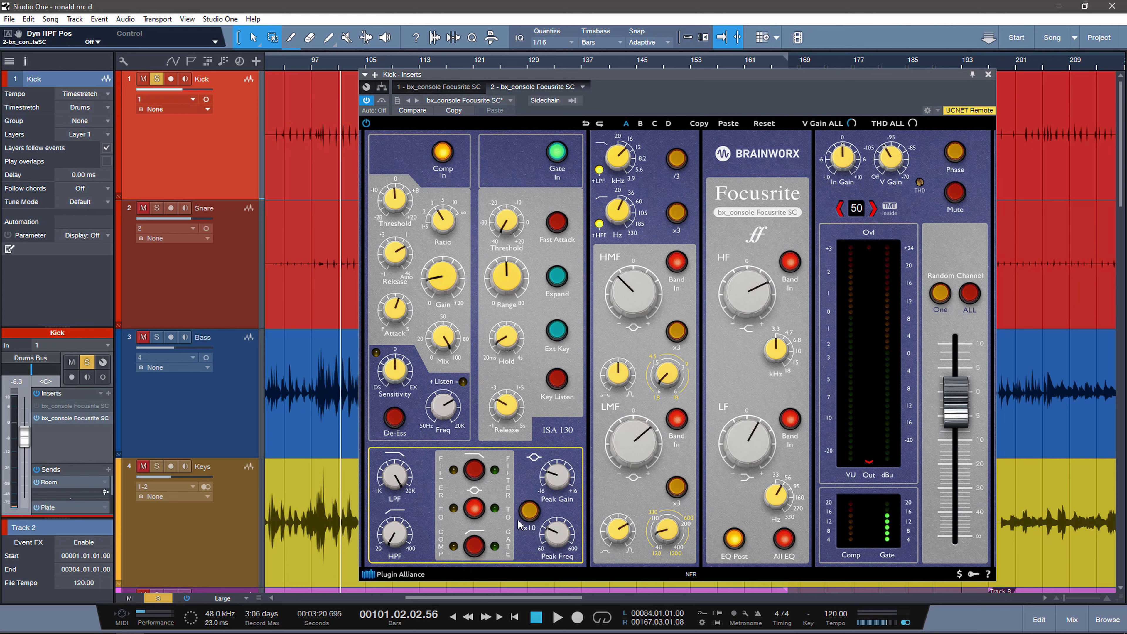
mouse_move(557, 537)
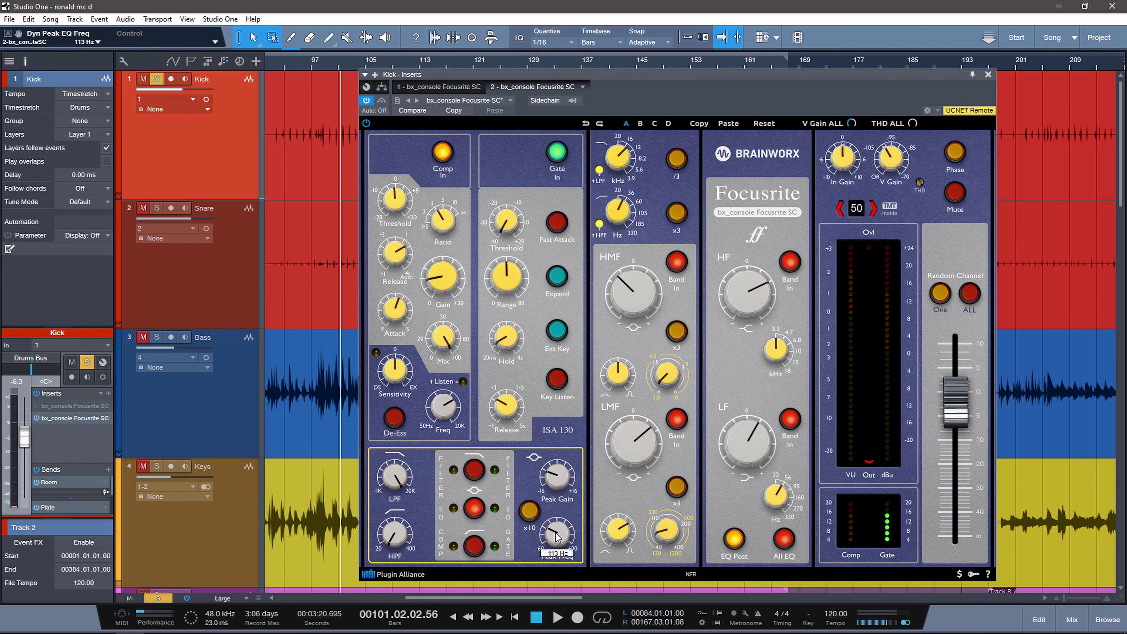
mouse_move(559, 479)
mouse_move(621, 162)
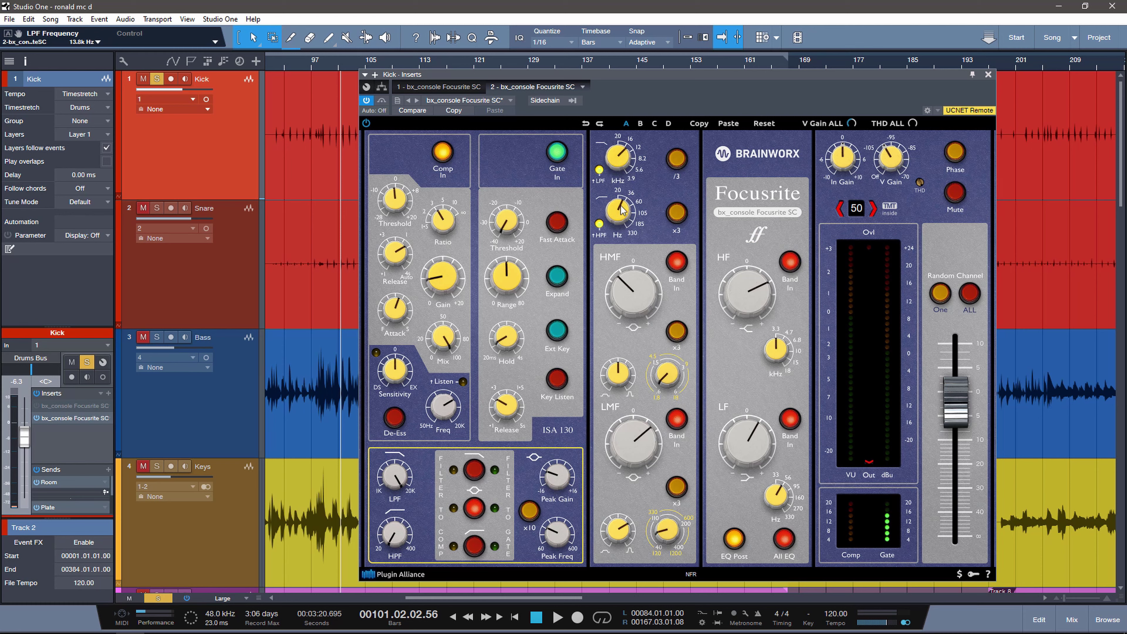
mouse_move(621, 210)
click(557, 153)
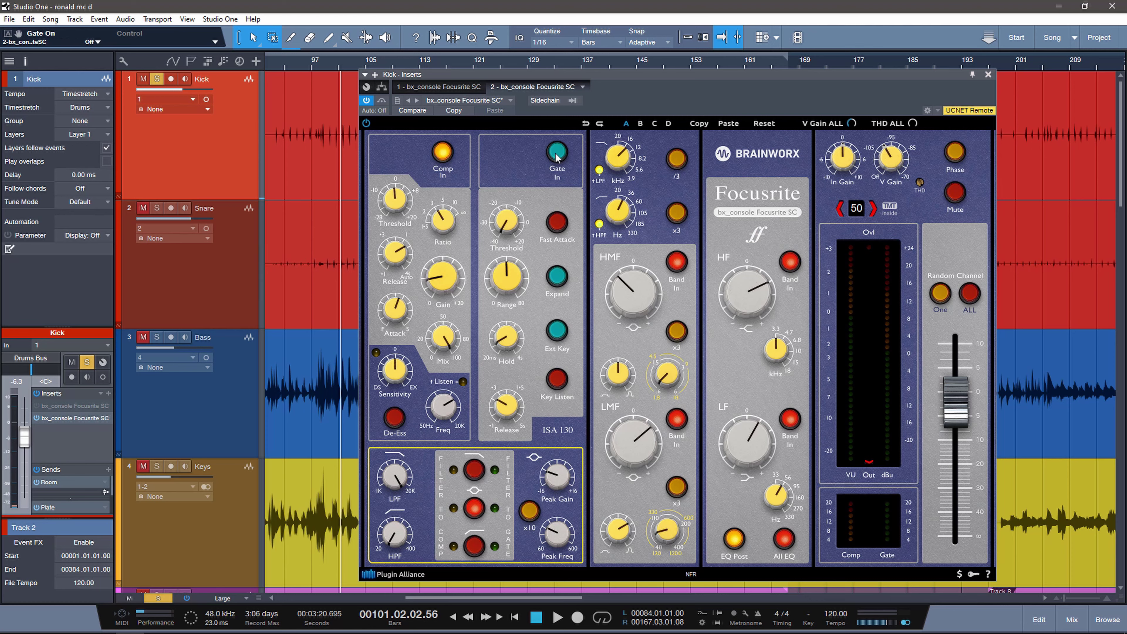
Step: Boost the HF gain to +8.6 dB and turn V Gain down to Off
click(626, 294)
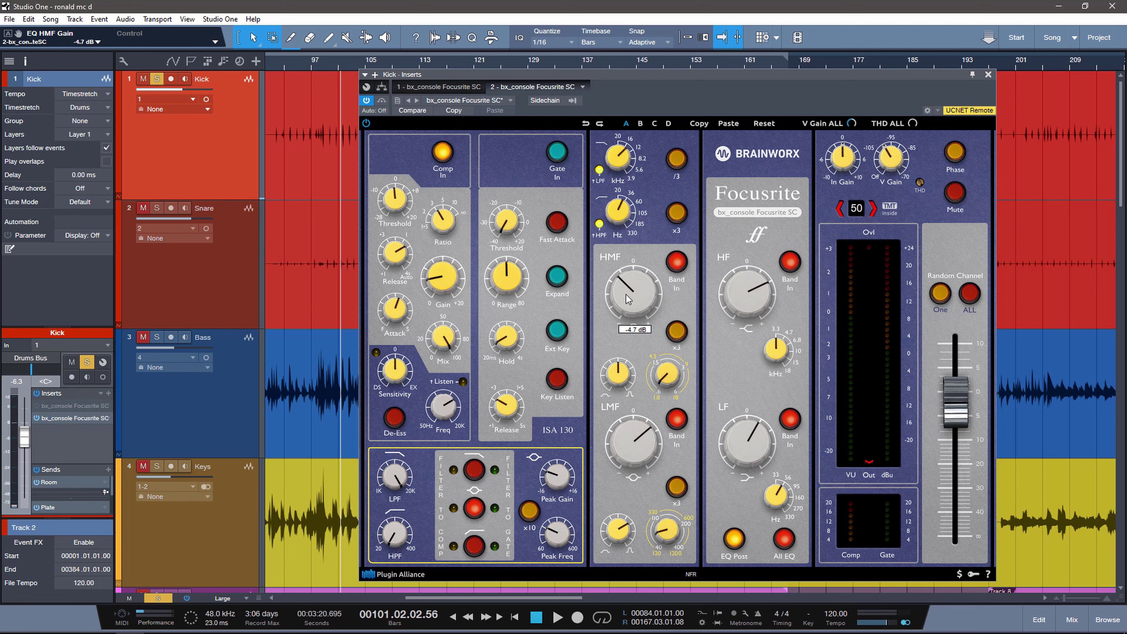
mouse_move(667, 377)
mouse_move(668, 533)
mouse_move(635, 434)
mouse_move(751, 290)
scroll(751, 290, up, 2)
mouse_move(751, 445)
mouse_move(919, 179)
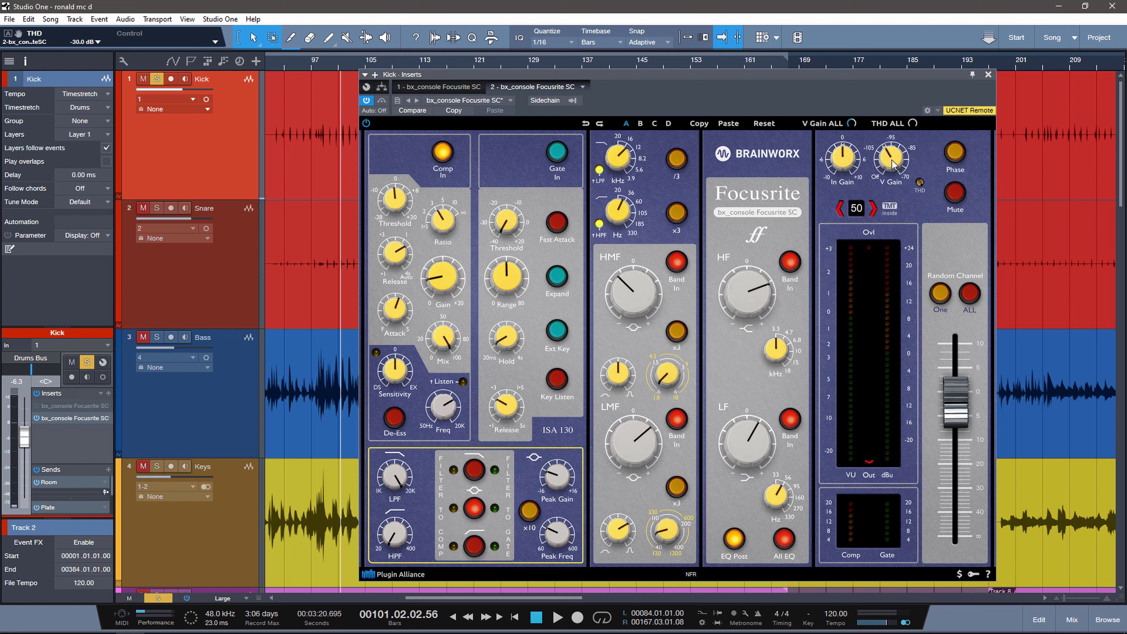
scroll(892, 165, down, 5)
Step: Audition the Kick with its compressor off, then switch Comp In back on and play again
click(443, 153)
key(space)
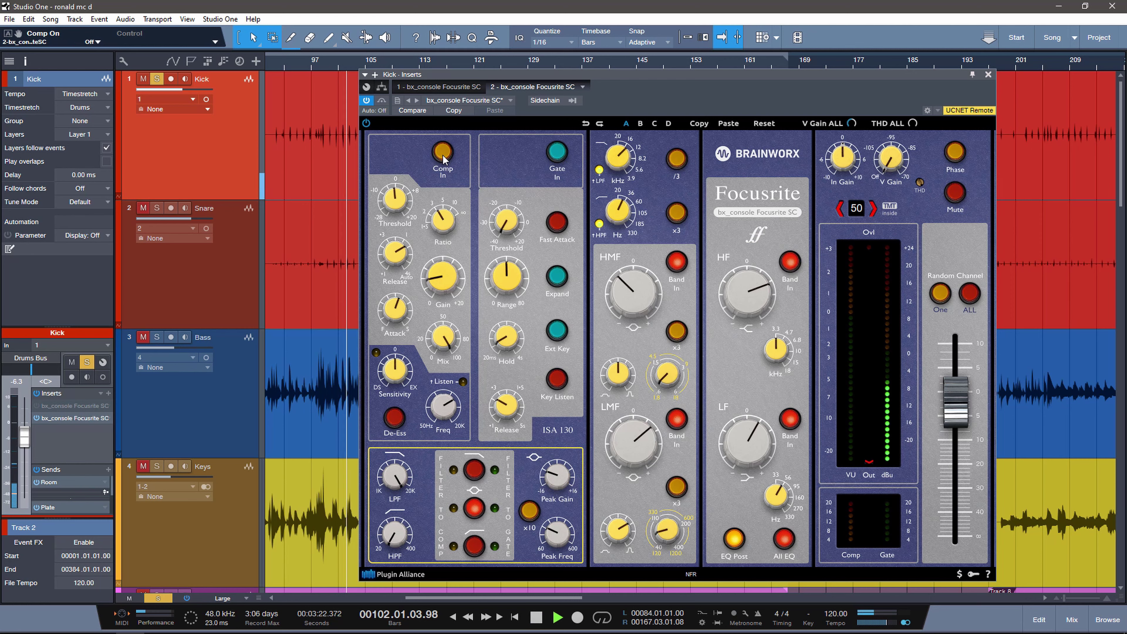
key(space)
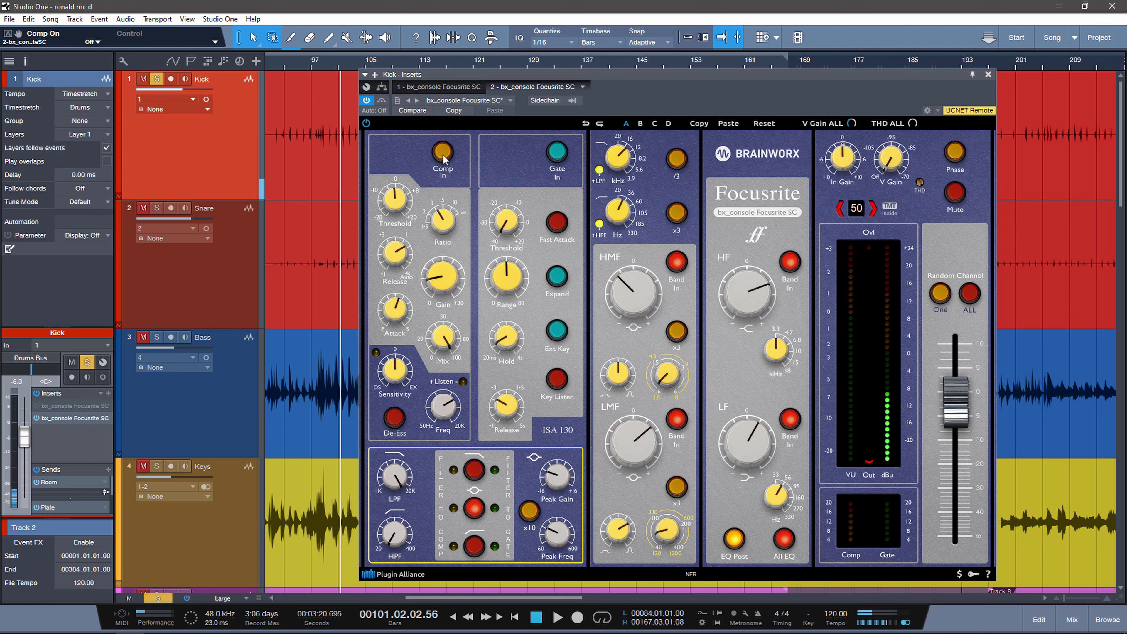
click(443, 153)
key(space)
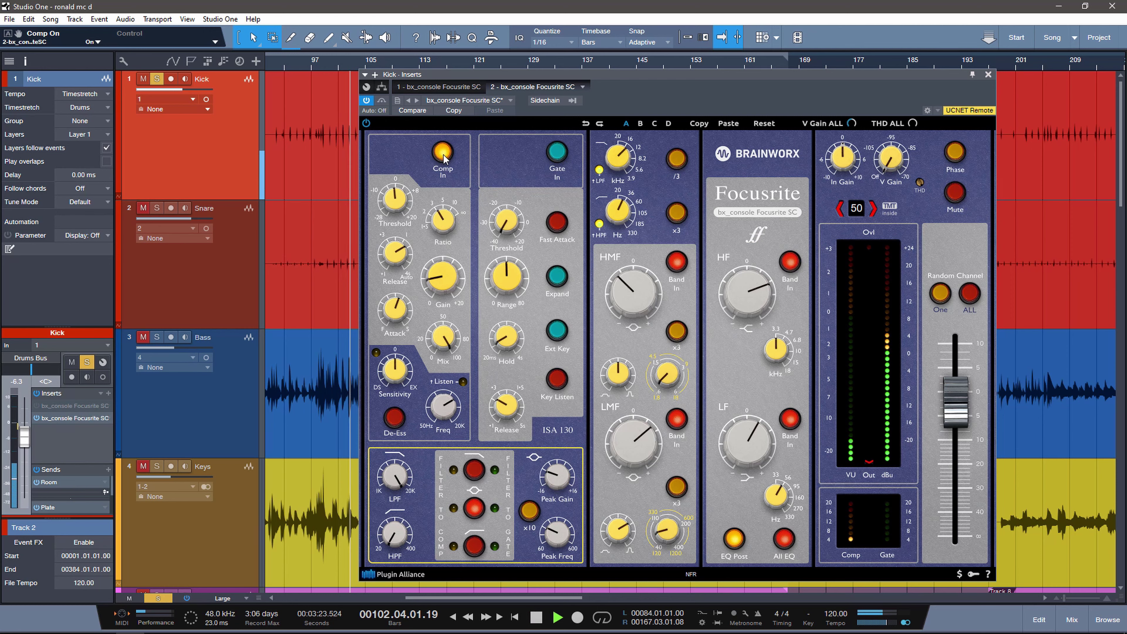
key(space)
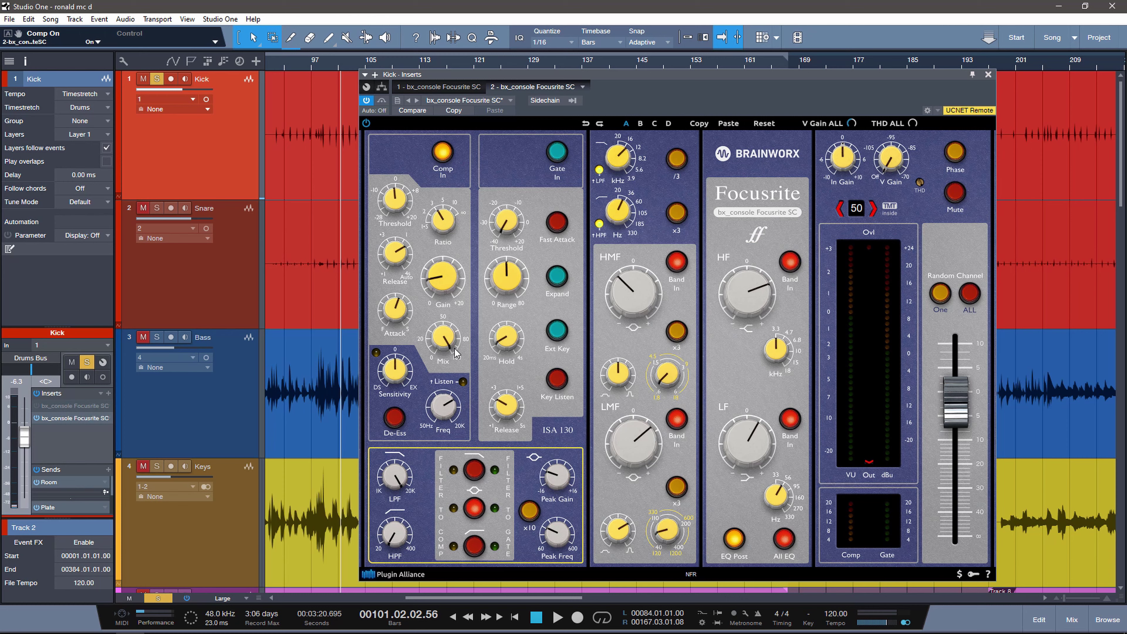
Step: Unsolo Kick, solo Snare, set its high-pass to 46.6 Hz and switch the gate off
key(s)
click(202, 291)
key(s)
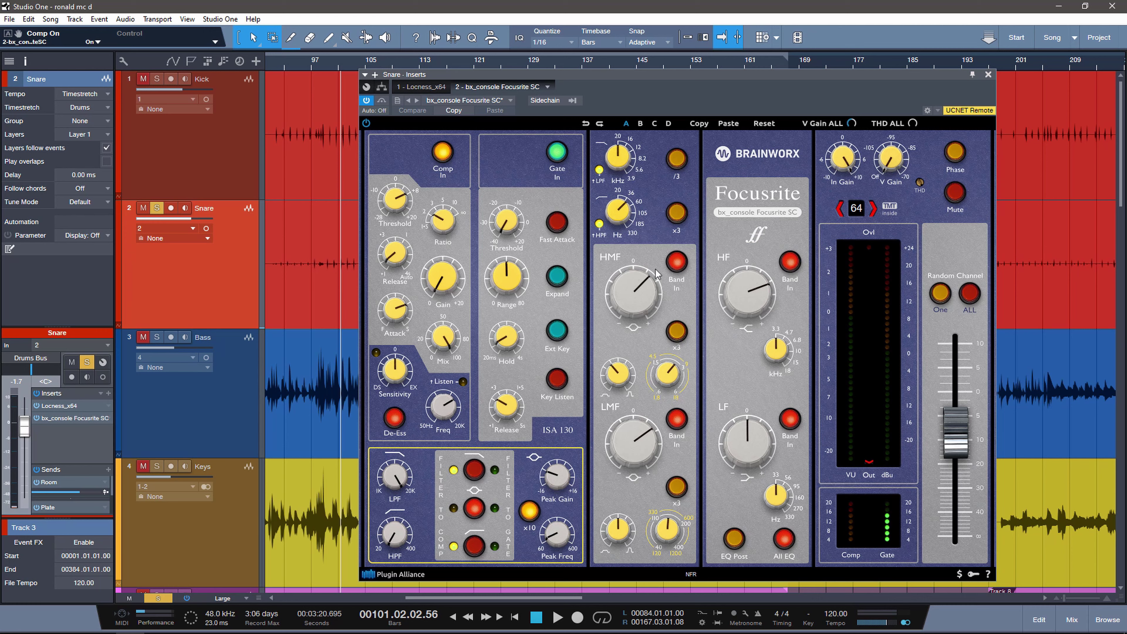
click(620, 215)
mouse_move(623, 169)
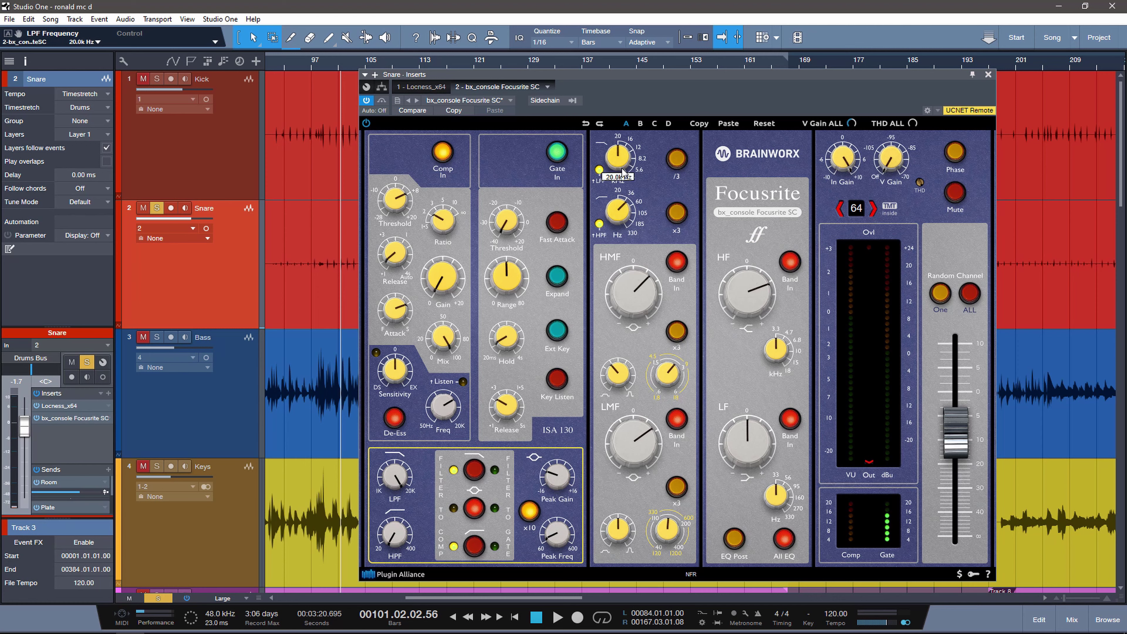
click(560, 152)
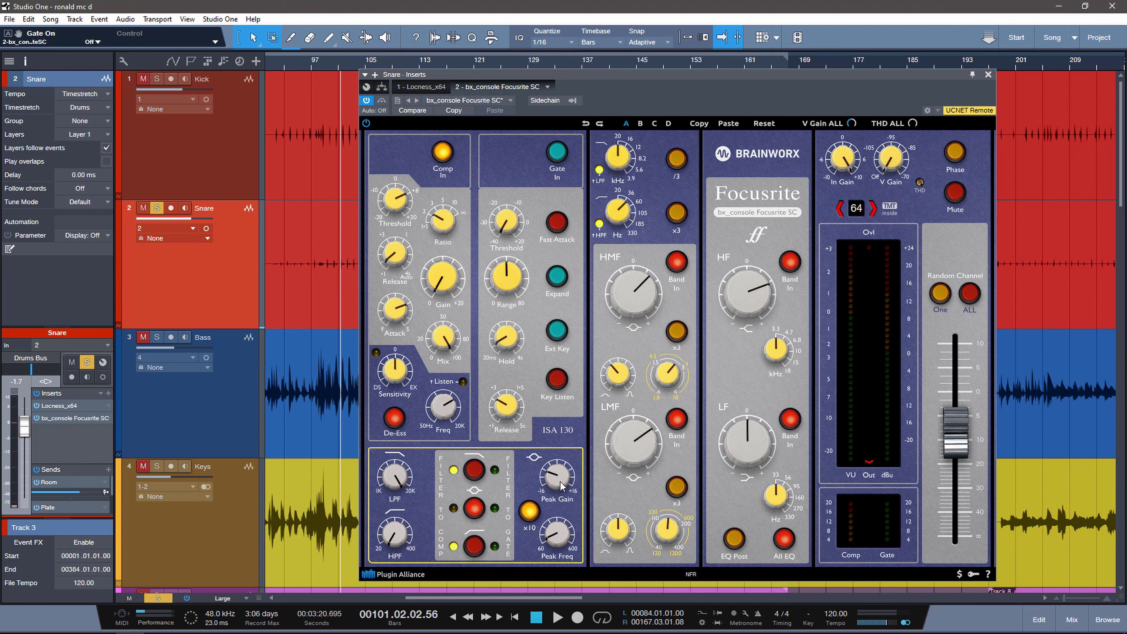
Step: Inspect the Snare strip's dynamic peak EQ frequency and other EQ settings
click(561, 536)
mouse_move(561, 484)
mouse_move(631, 298)
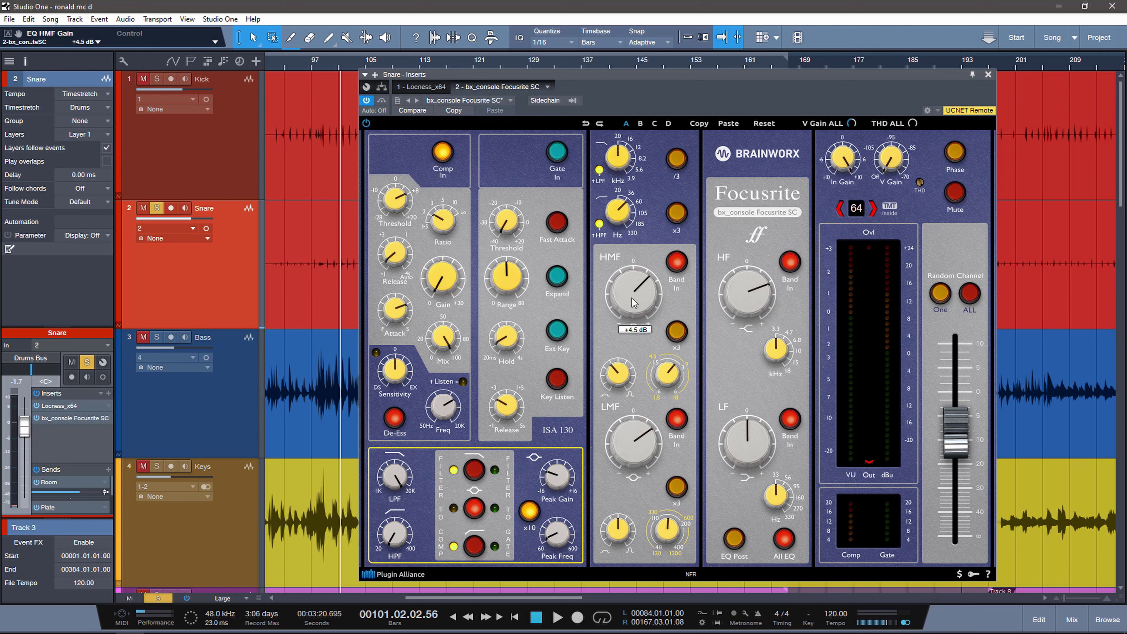
mouse_move(664, 377)
mouse_move(632, 444)
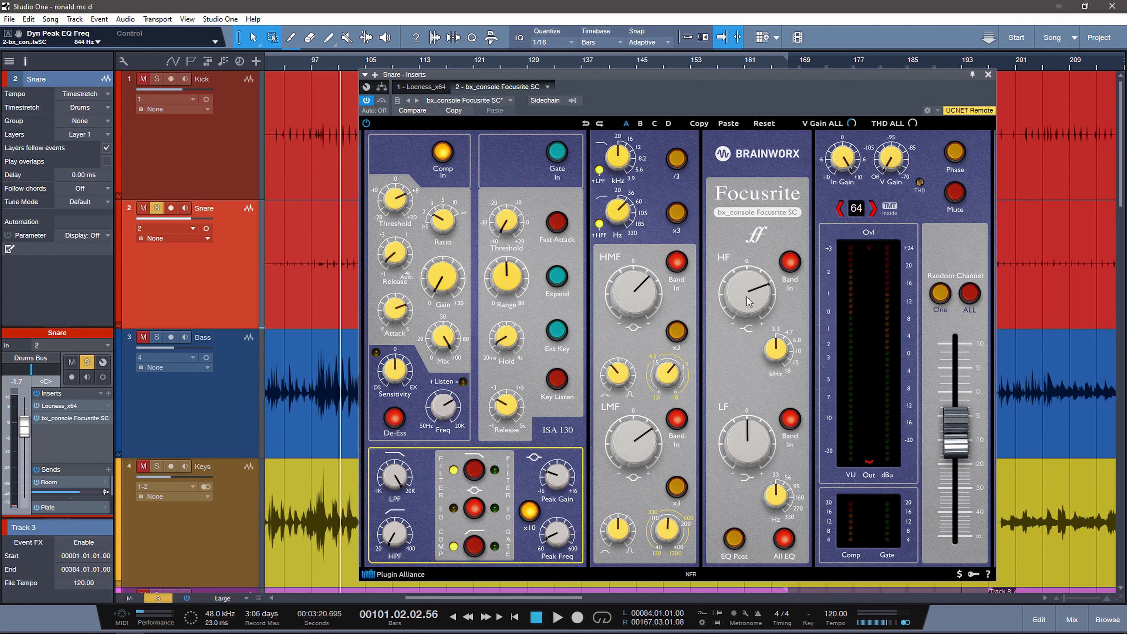
mouse_move(747, 297)
Step: A/B the Snare strip bypassed and active during playback, turn off the de-esser, and unsolo Snare
click(367, 101)
key(space)
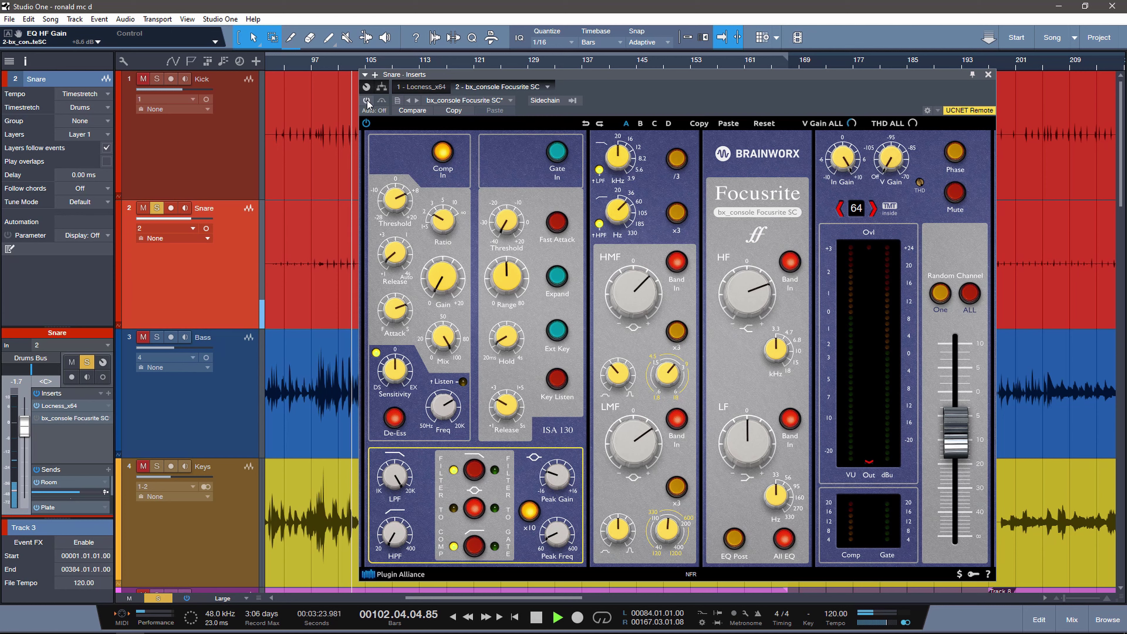
click(367, 101)
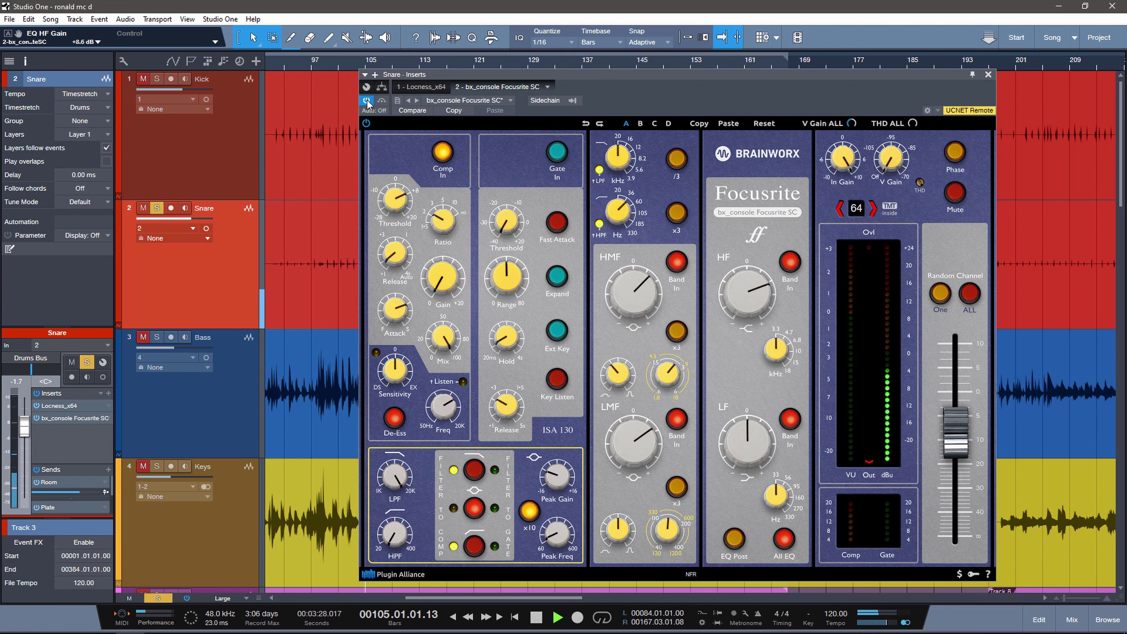
key(space)
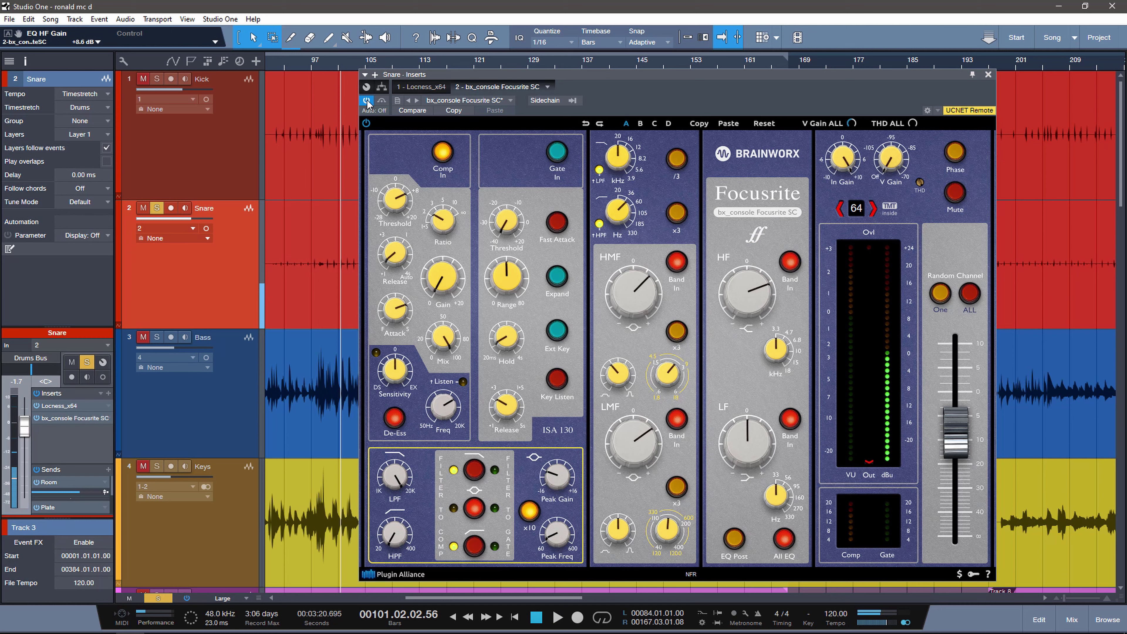
click(392, 418)
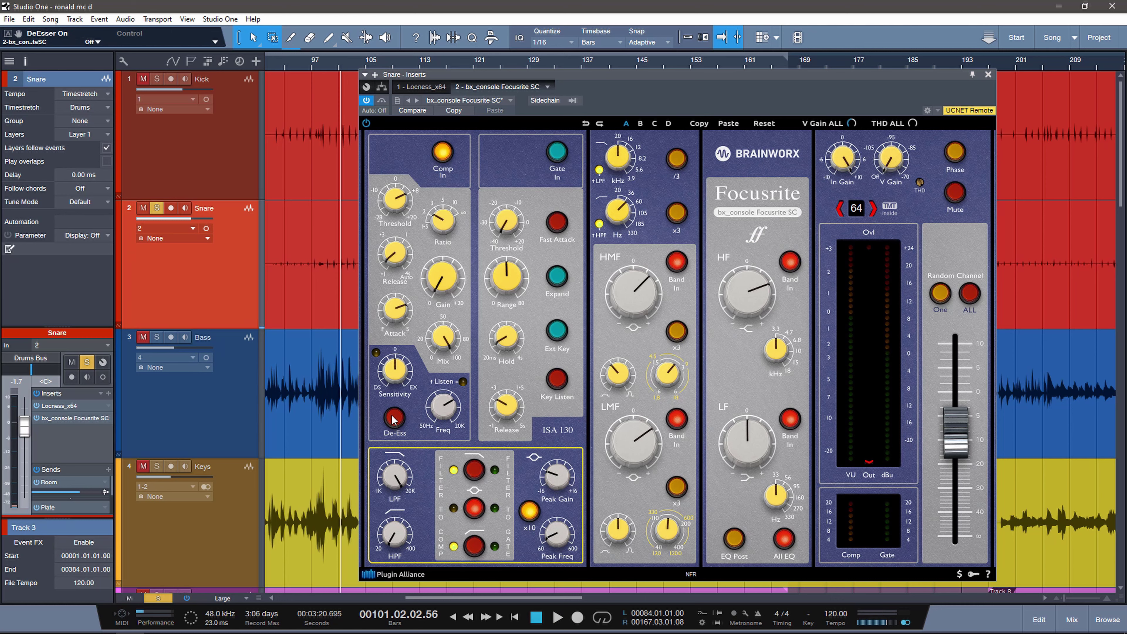
click(157, 209)
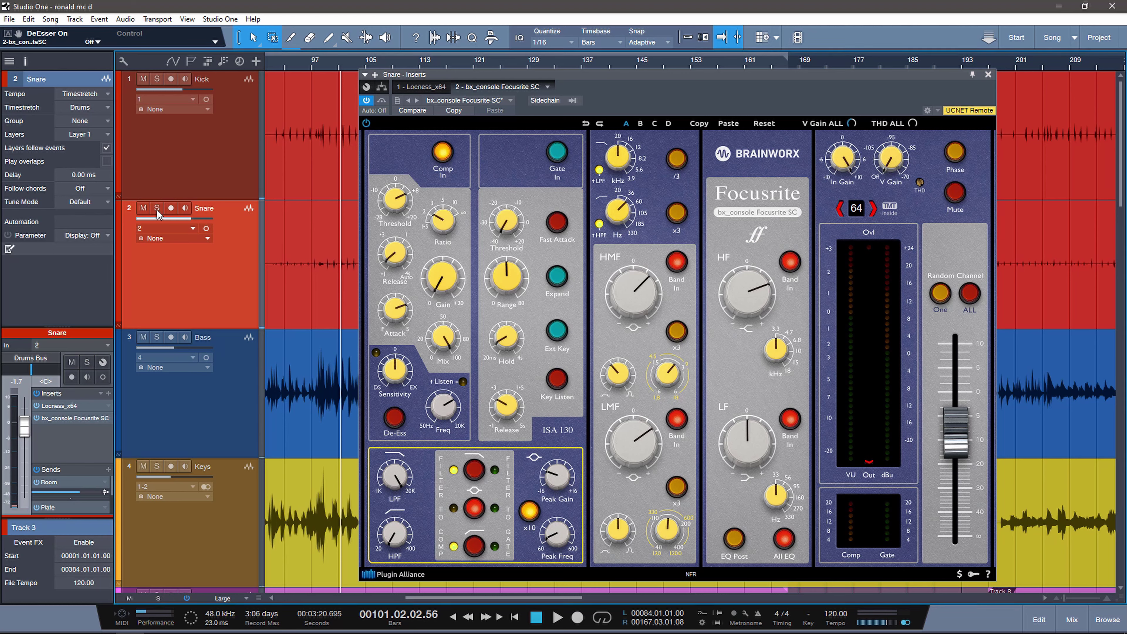
Step: Select and solo the Bass track, then turn its bx_console V Gain knob fully down to Off
click(192, 418)
click(157, 337)
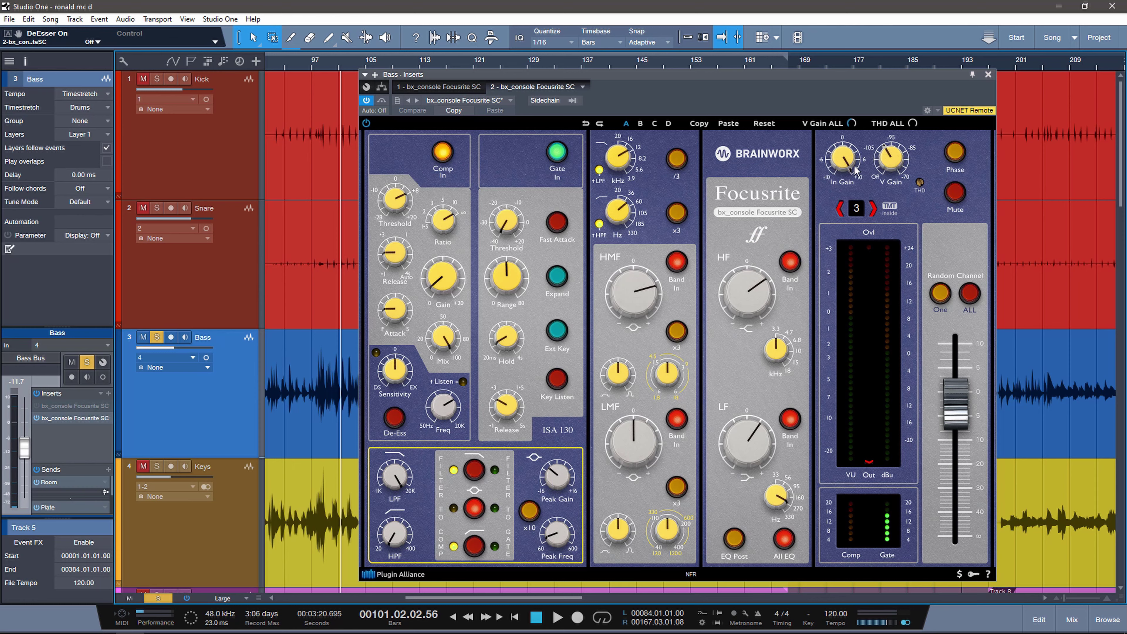
drag(891, 165, 906, 321)
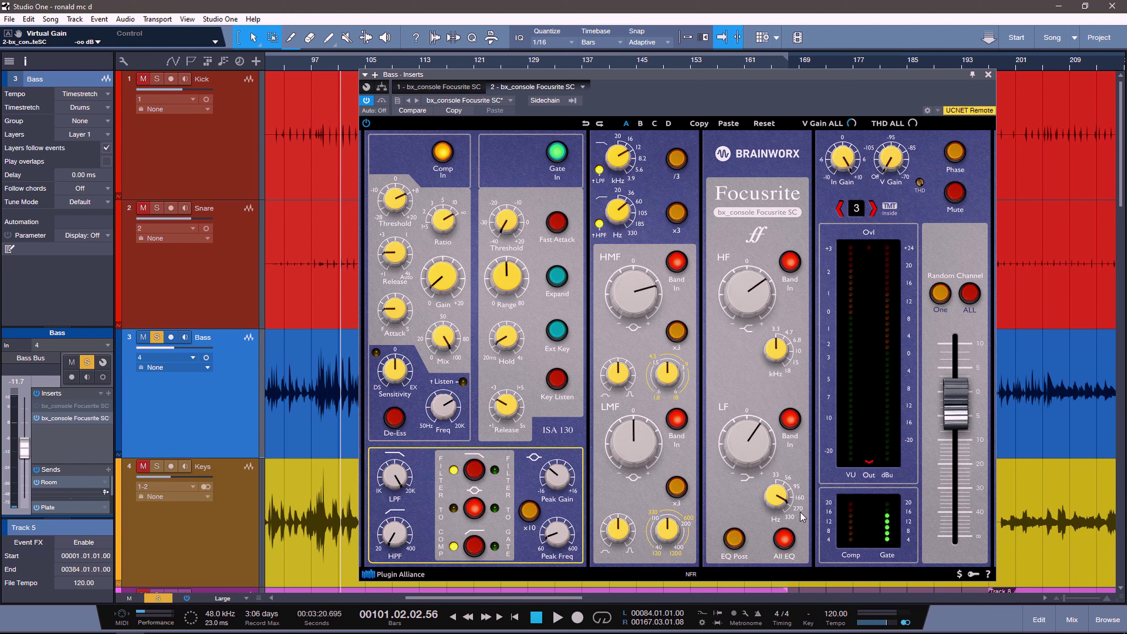
mouse_move(760, 458)
mouse_move(626, 165)
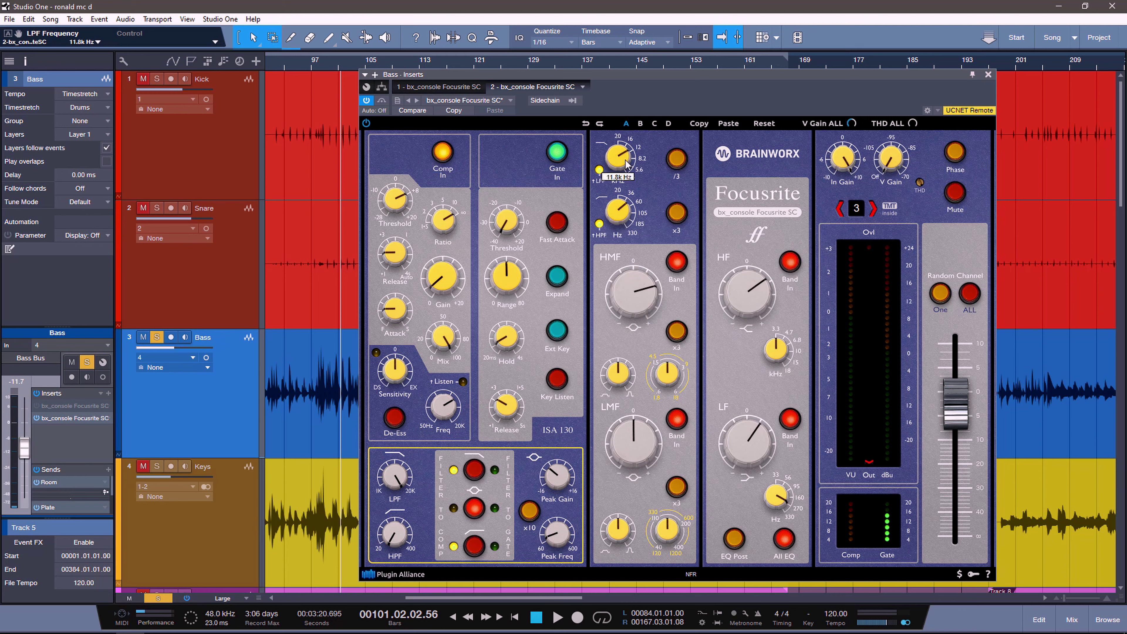
mouse_move(624, 218)
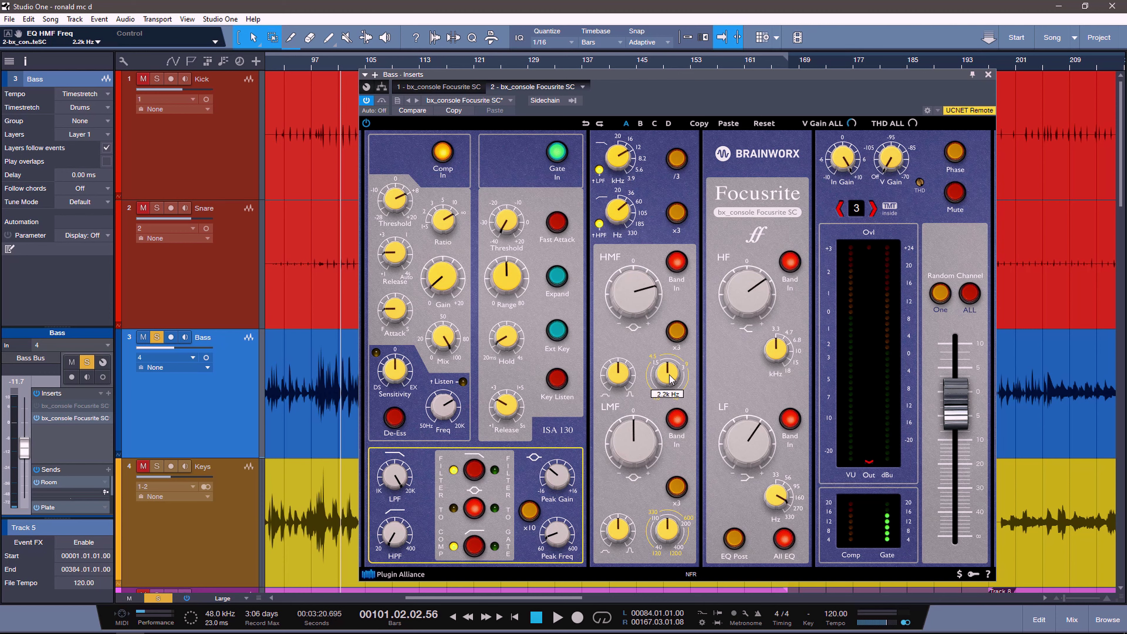
mouse_move(641, 283)
mouse_move(562, 538)
mouse_move(562, 482)
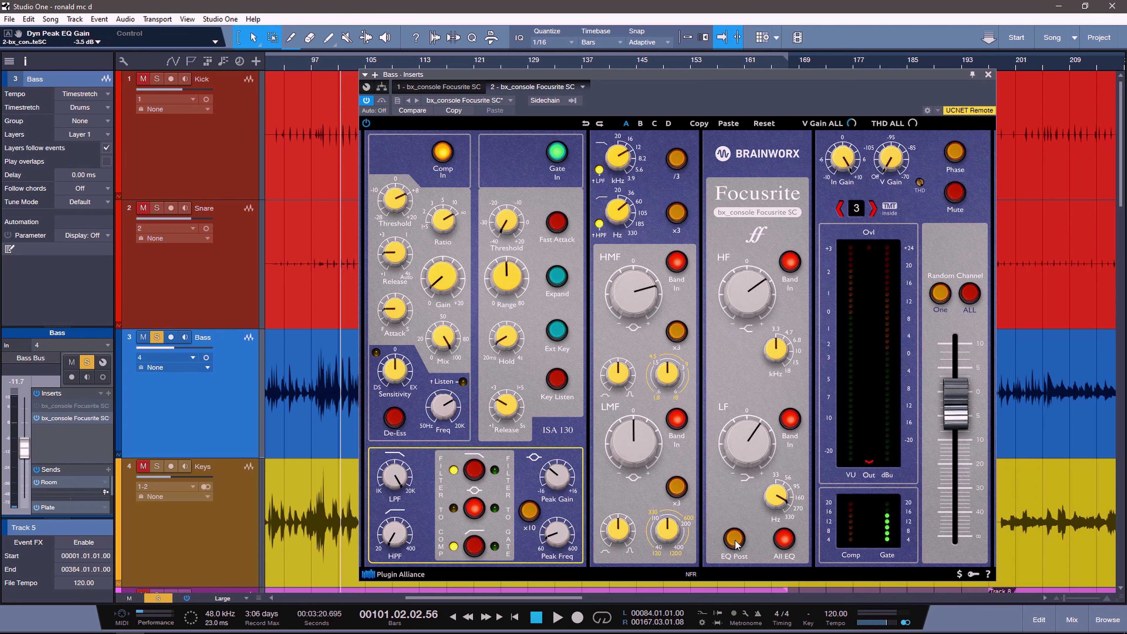
Step: Bypass the Bass channel strip and play the soloed bass unprocessed
click(366, 102)
key(space)
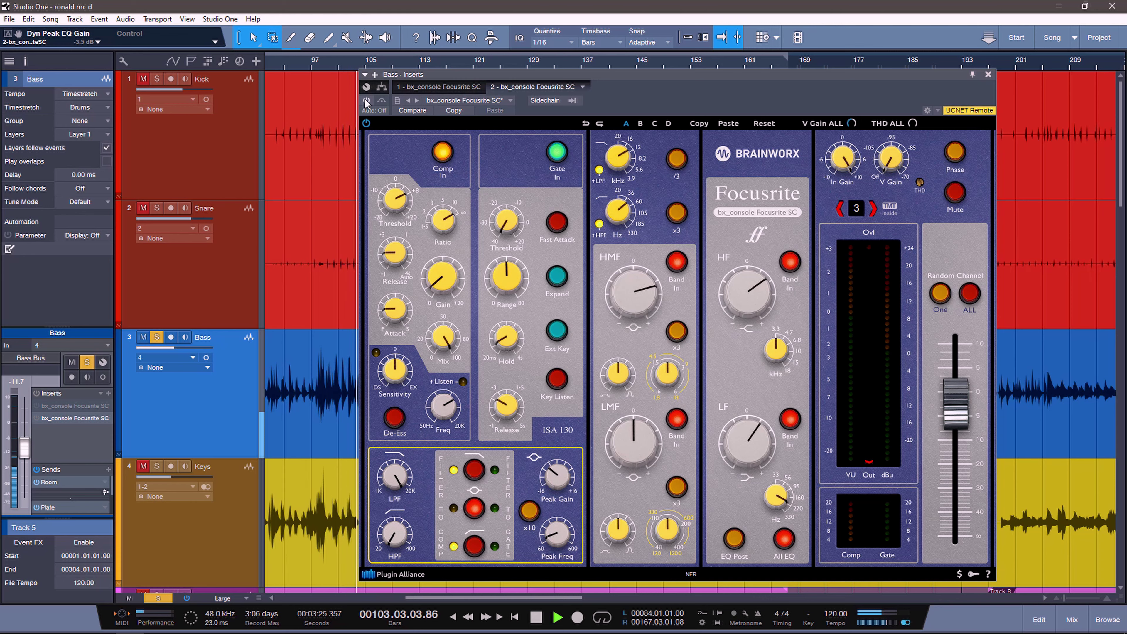
key(space)
key(space)
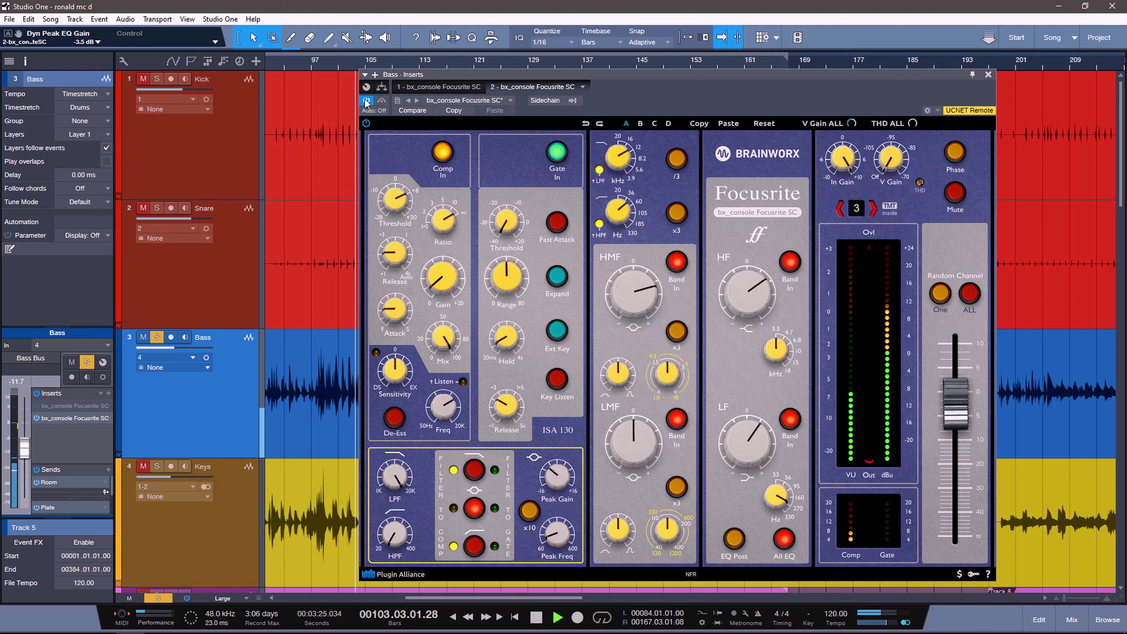
key(space)
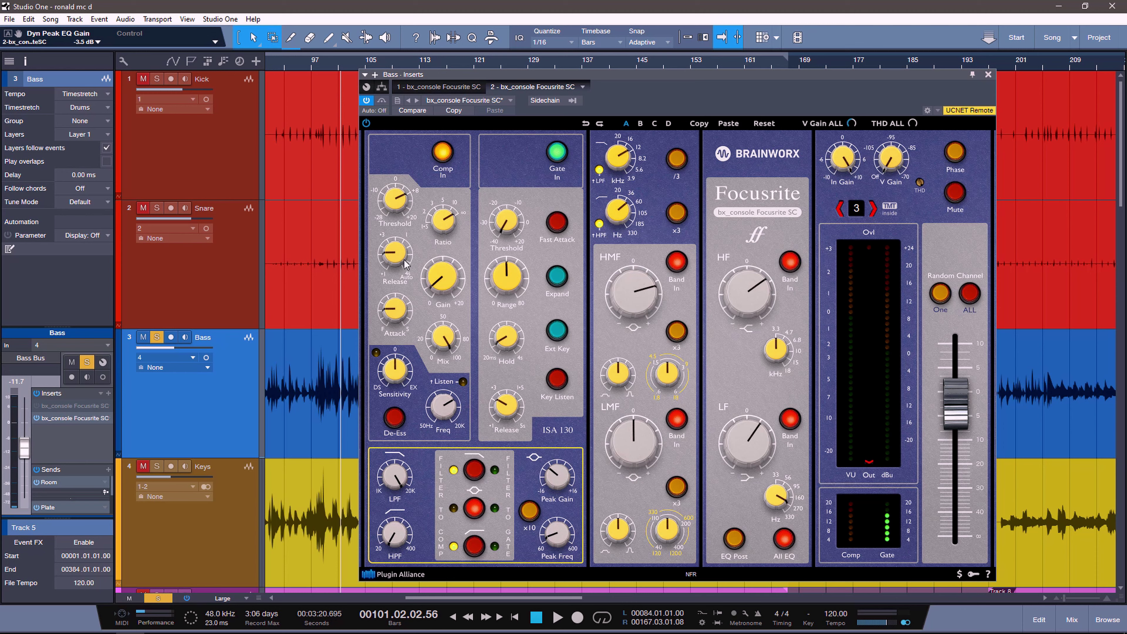
Step: Unsolo the Bass, play the full mix, then re-enable the Bass strip and play again
click(158, 338)
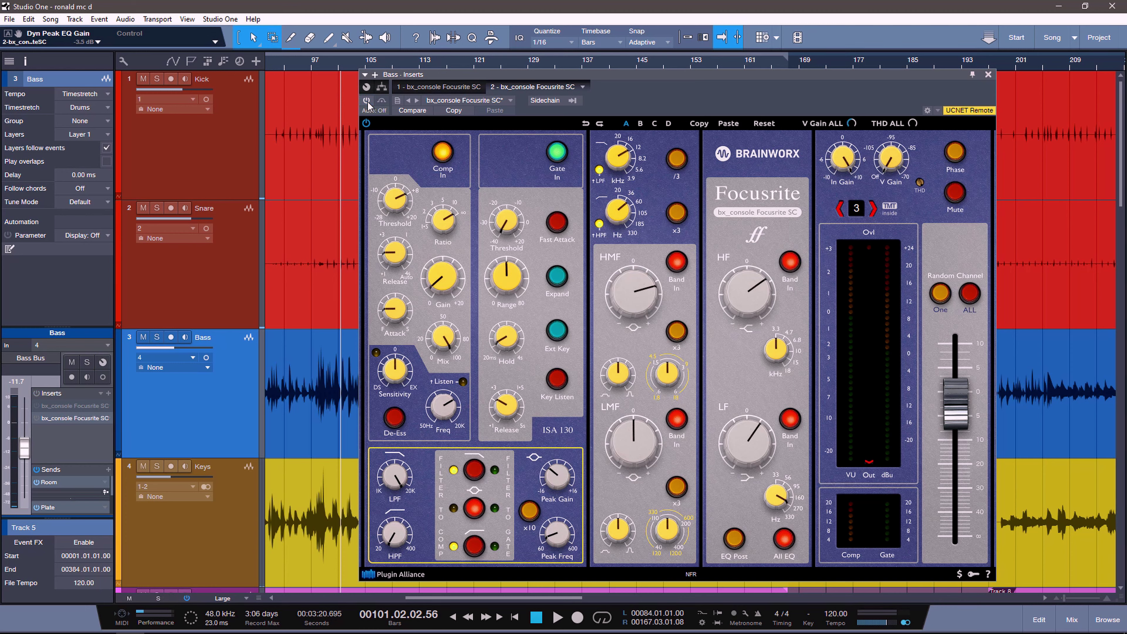
key(space)
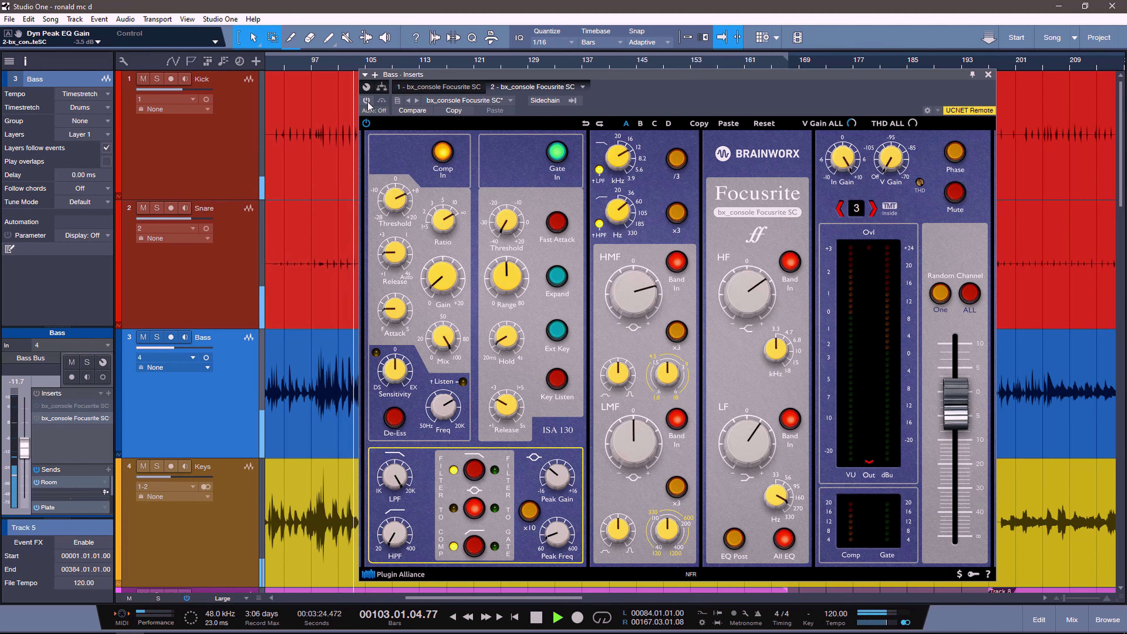
key(space)
click(366, 101)
key(space)
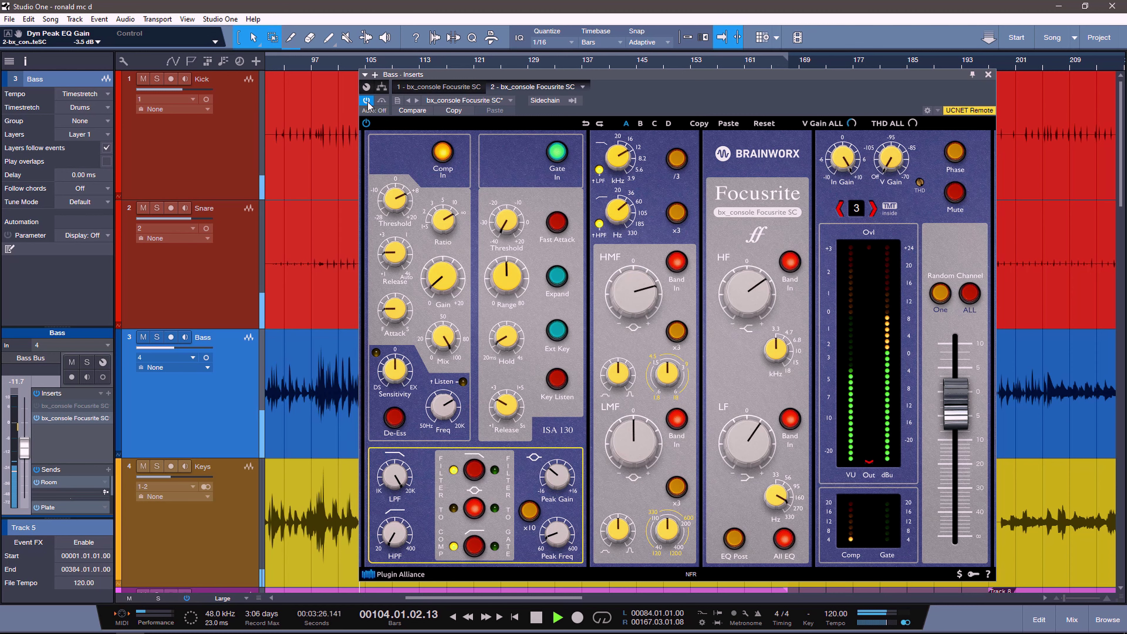
key(space)
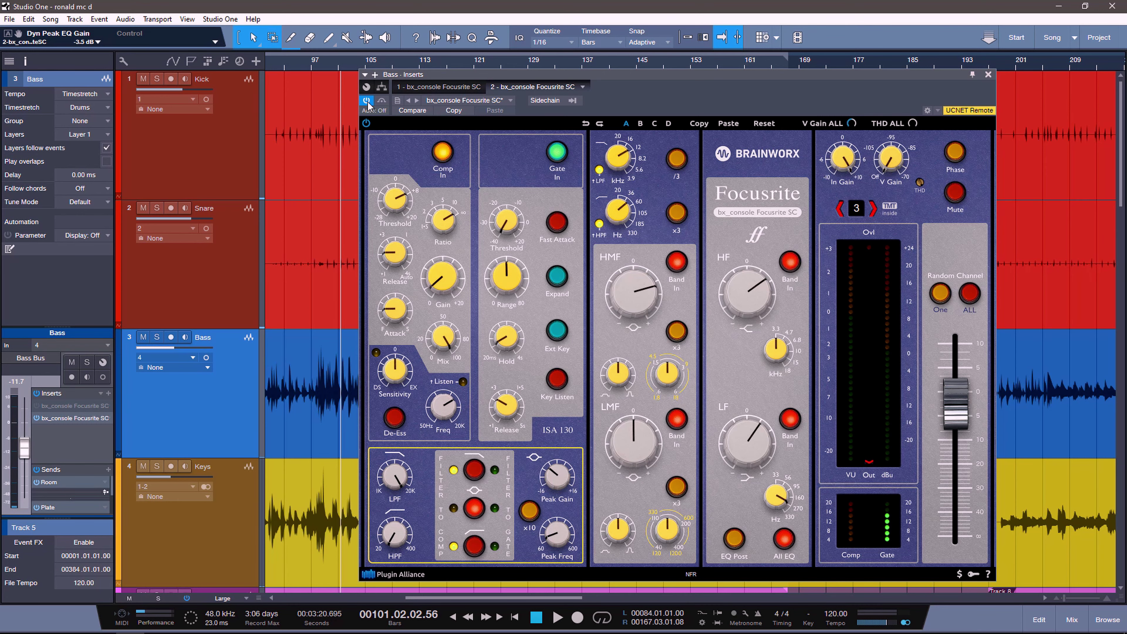
scroll(224, 376, down, 3)
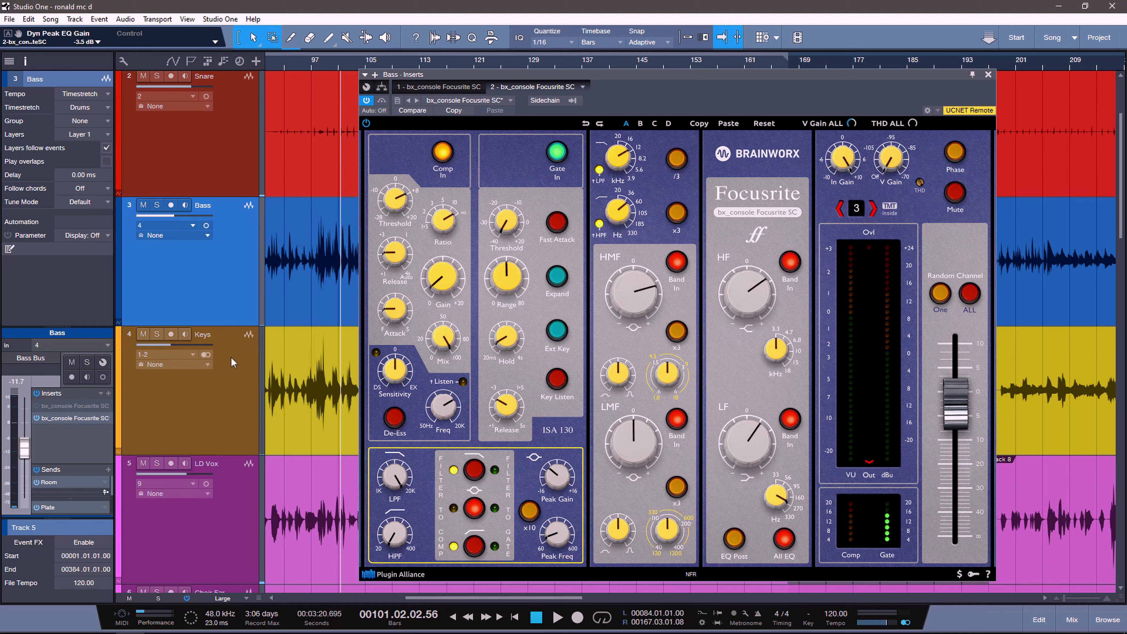
click(192, 430)
key(s)
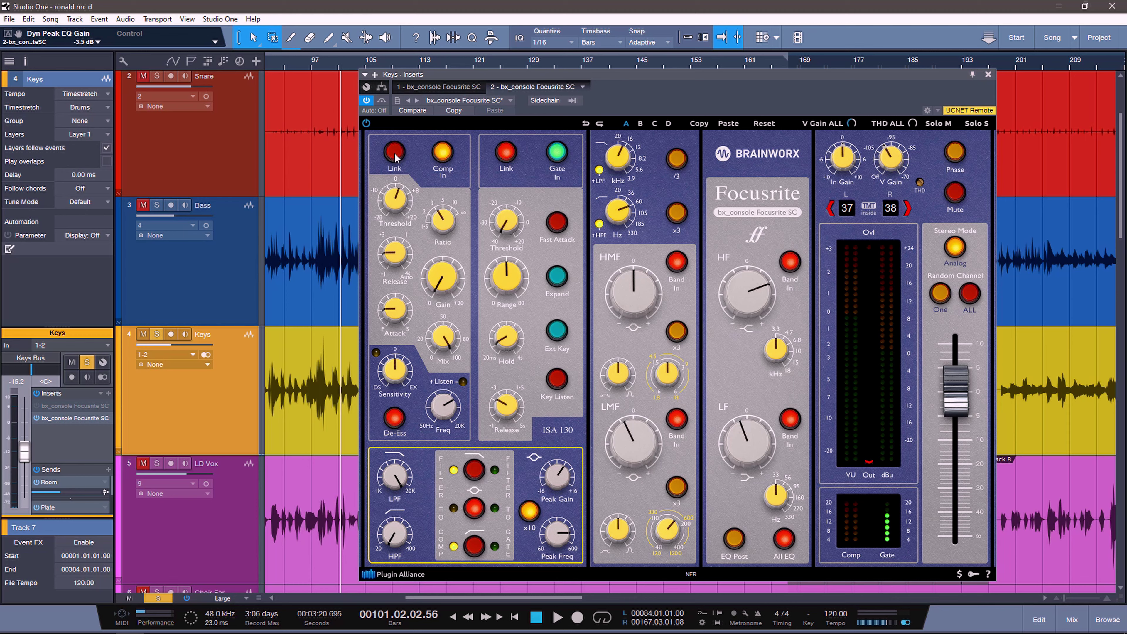
click(557, 156)
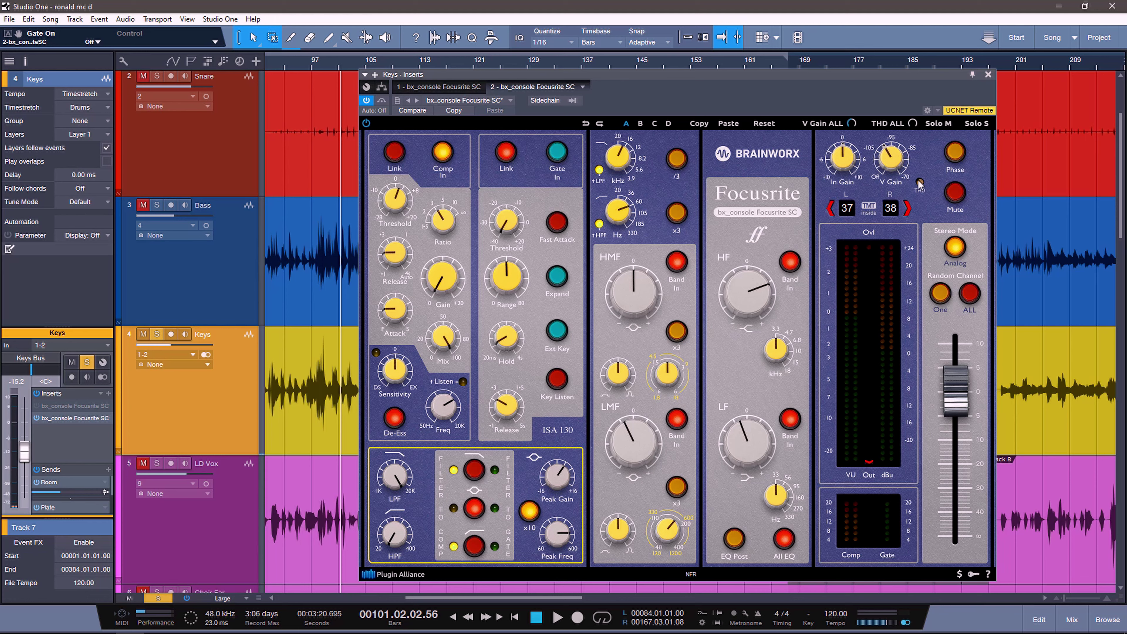
scroll(899, 174, down, 5)
mouse_move(559, 542)
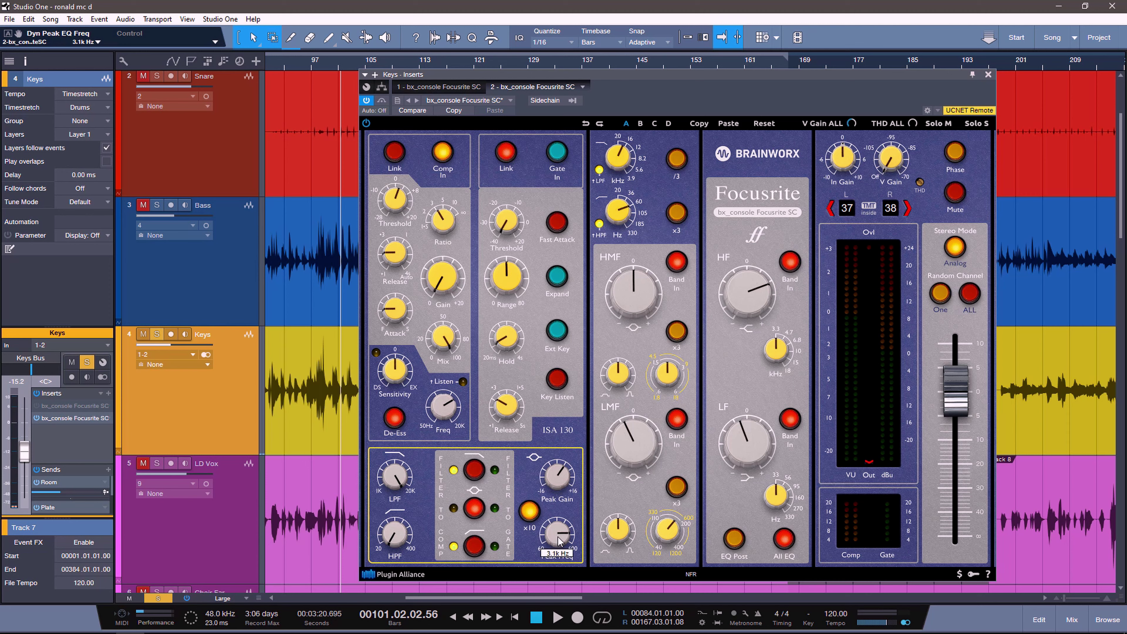
mouse_move(568, 494)
mouse_move(642, 450)
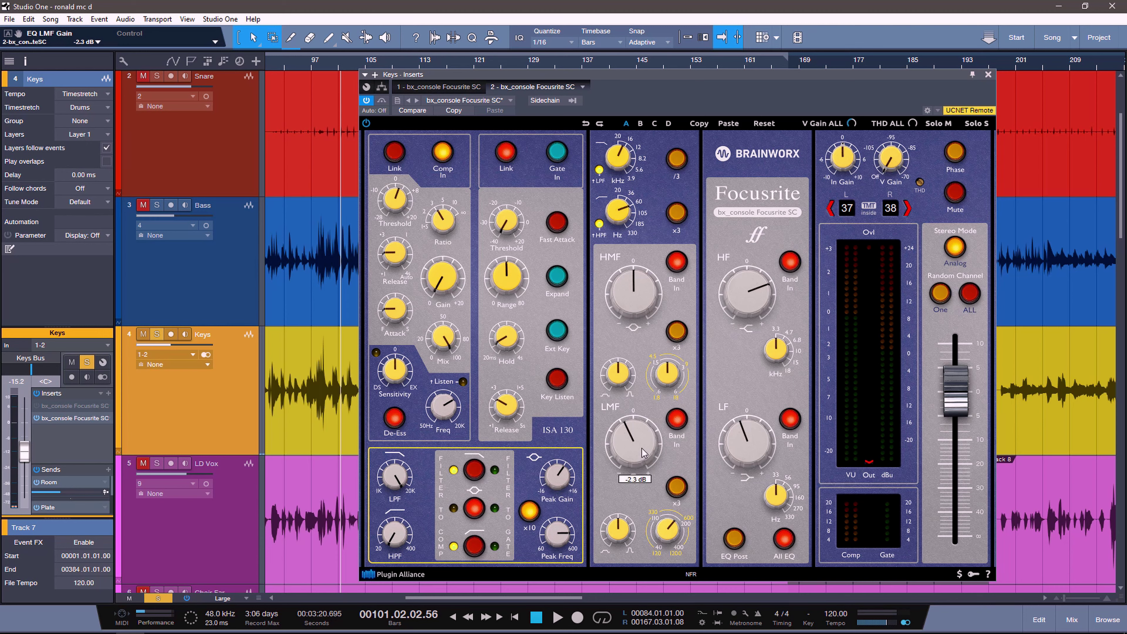
mouse_move(661, 541)
mouse_move(616, 217)
mouse_move(616, 165)
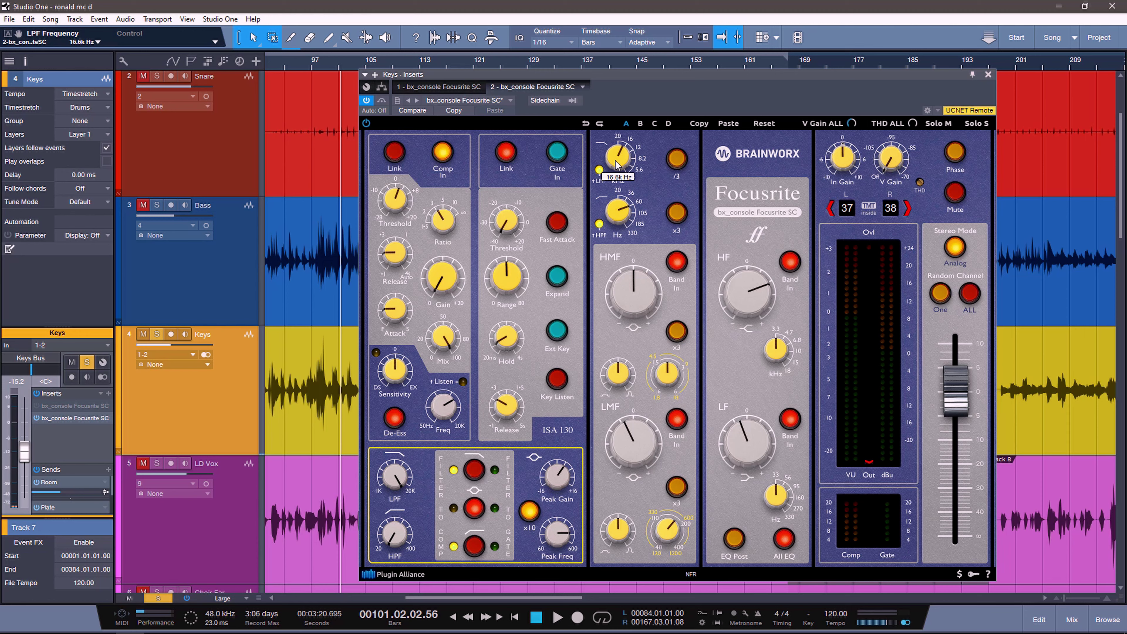
mouse_move(743, 287)
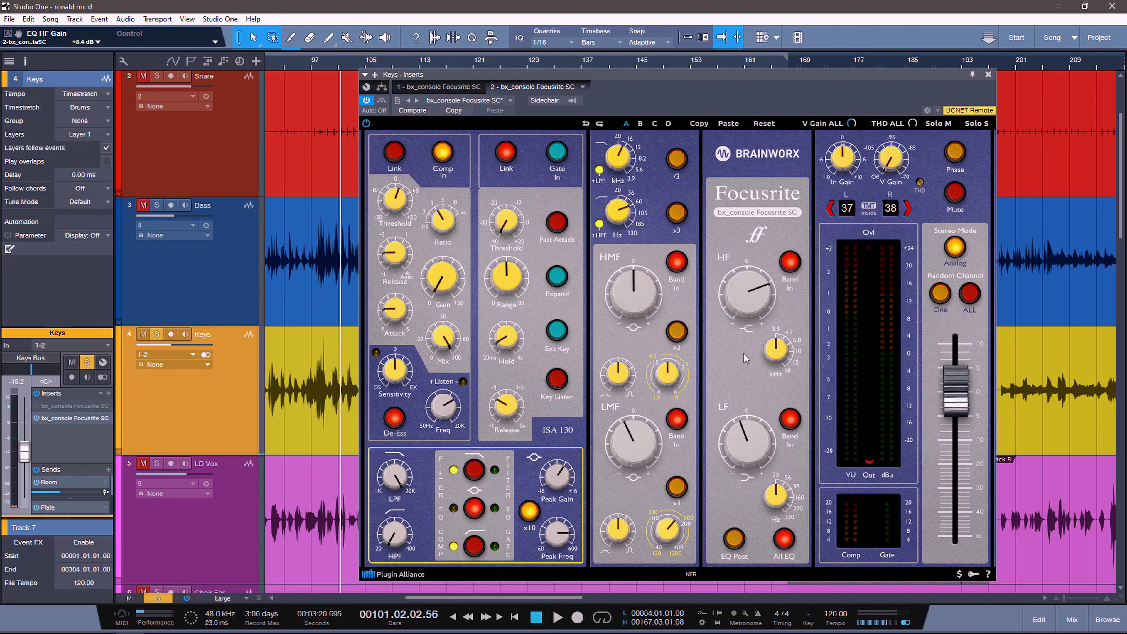
Step: A/B the Keys channel strip bypassed and active during playback
mouse_move(745, 439)
click(366, 102)
key(space)
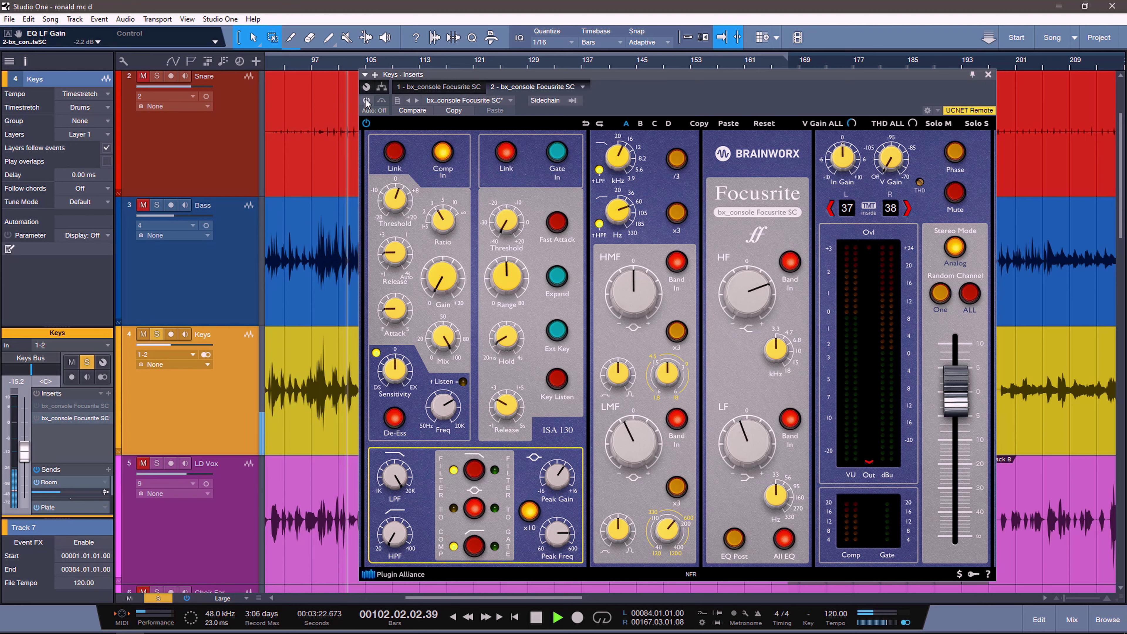
key(space)
click(366, 101)
key(space)
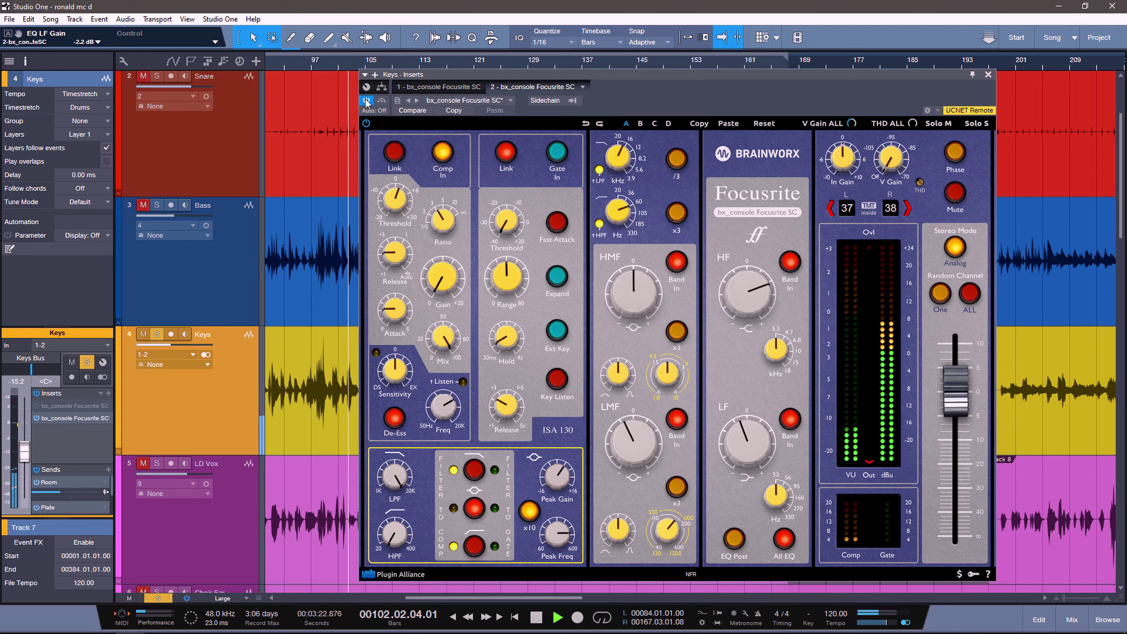
key(space)
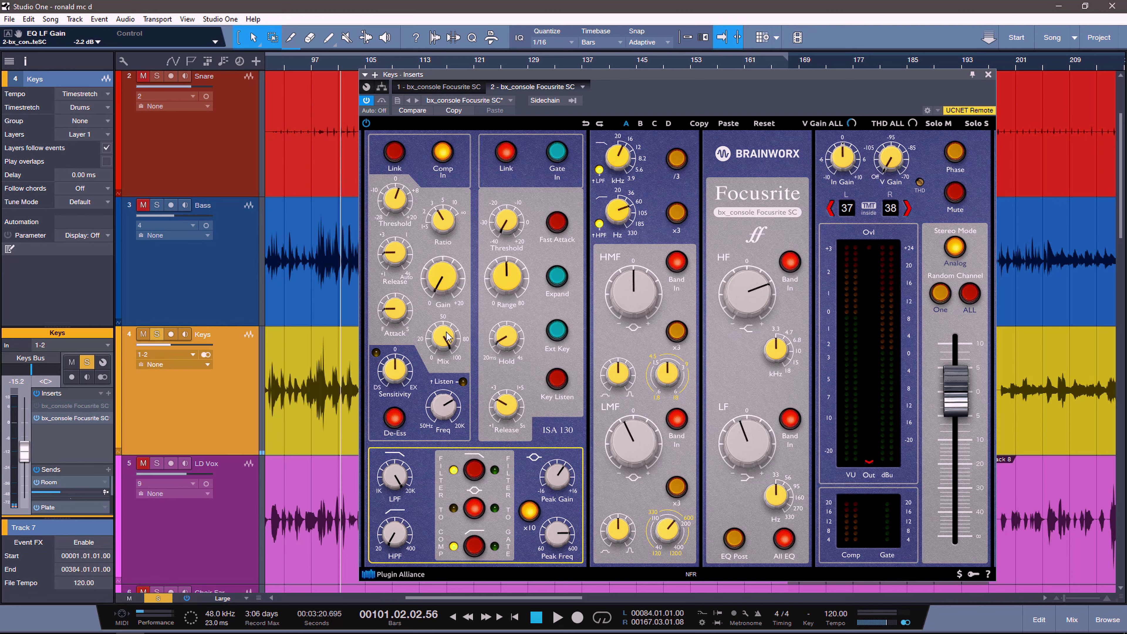
Step: Bypass the Keys strip again for two more listens, then move down to the LD Vox track
click(367, 102)
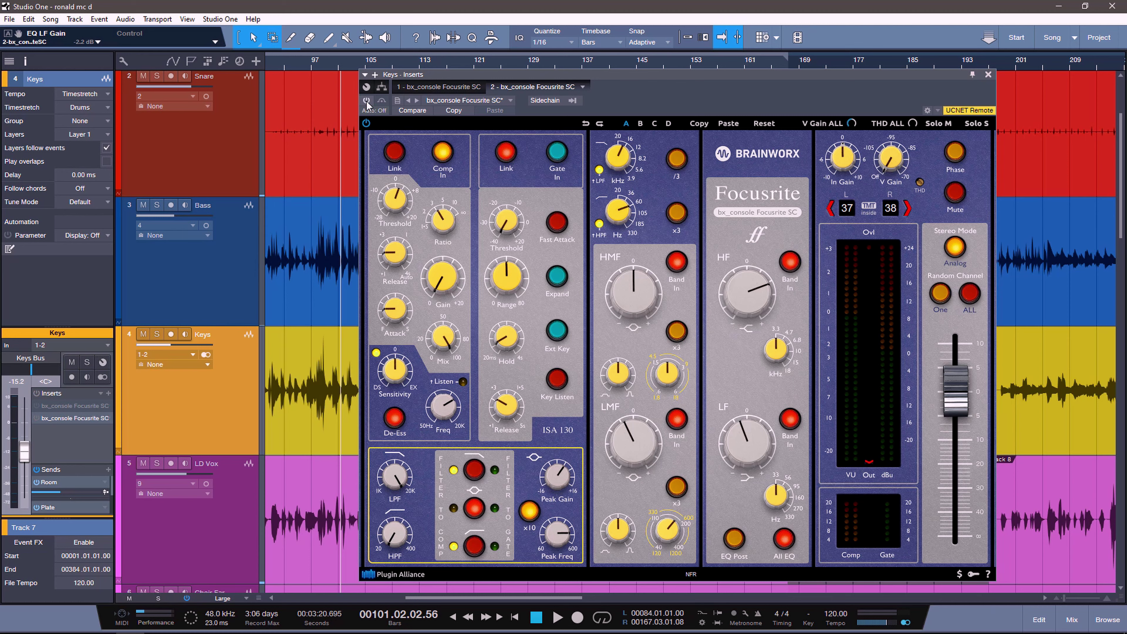
key(space)
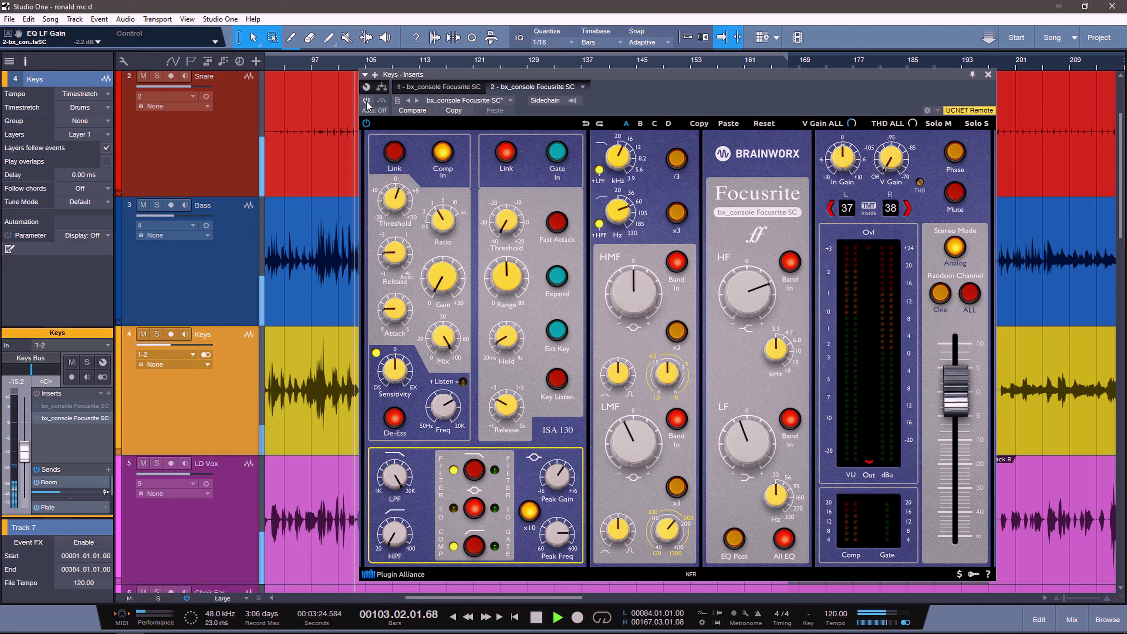
key(space)
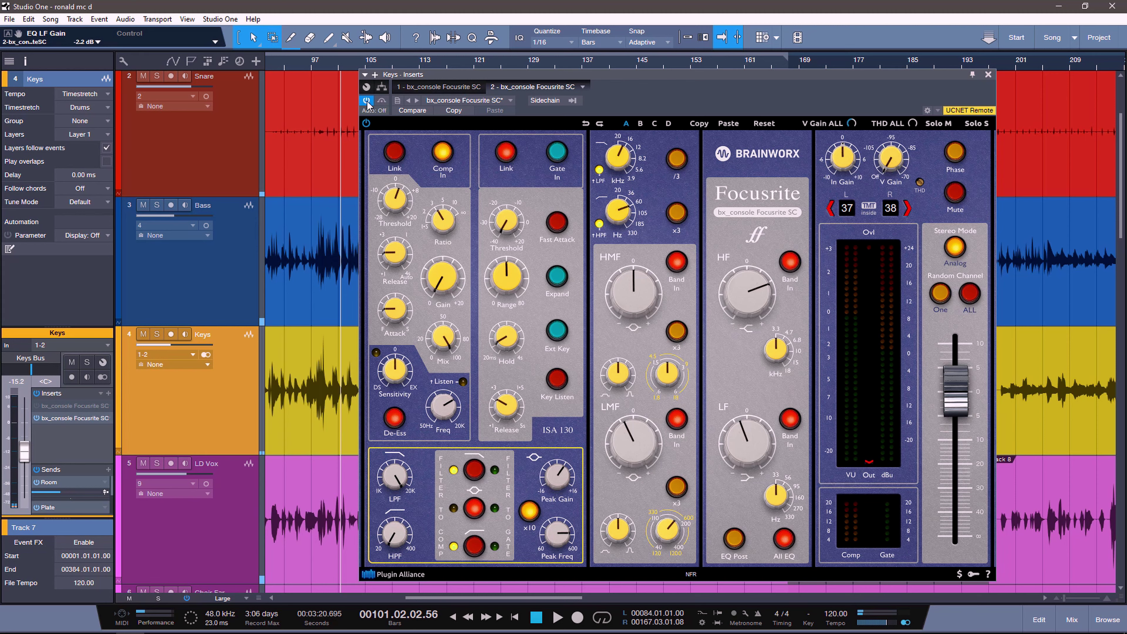
key(space)
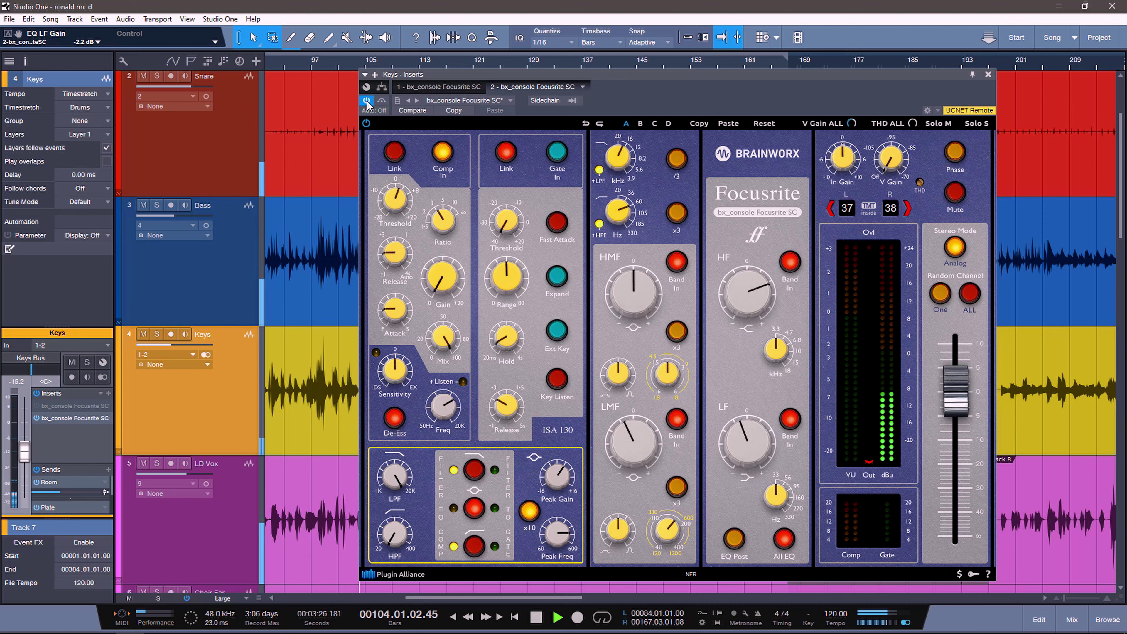
key(space)
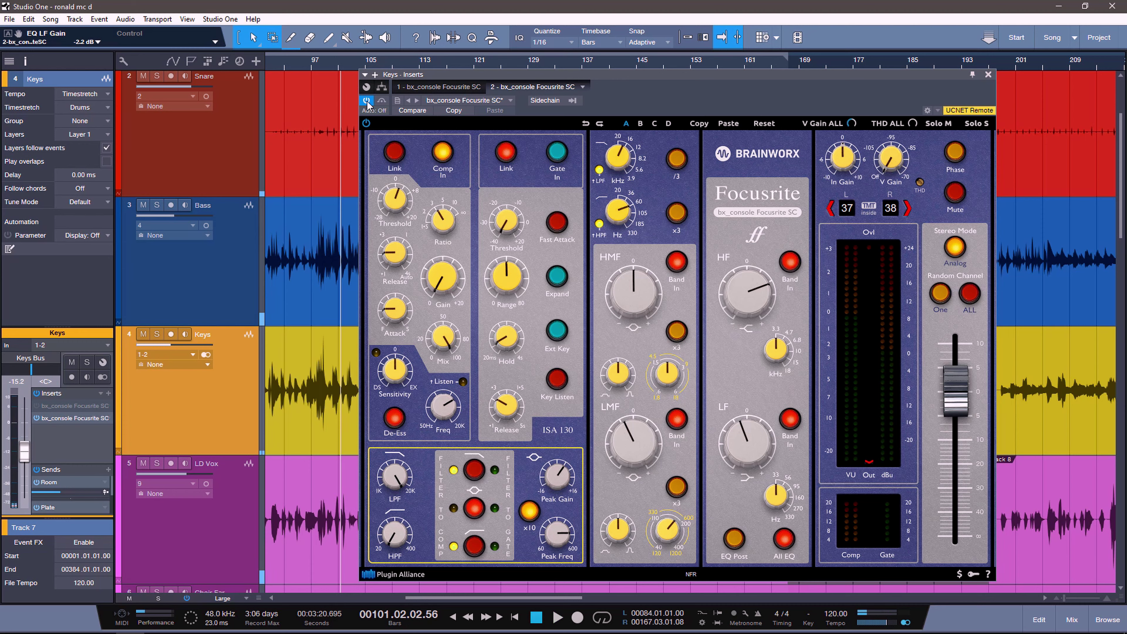
key(Down)
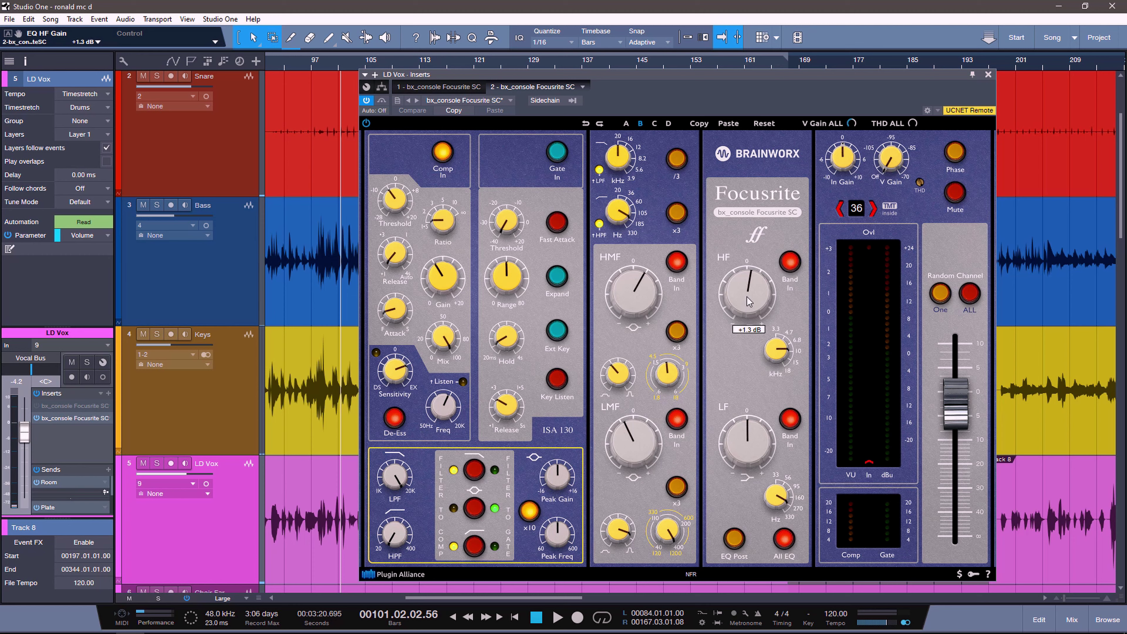
Step: Check the HMF, LMF and HPF knob values on the LD Vox channel strip, then solo LD Vox
mouse_move(604, 283)
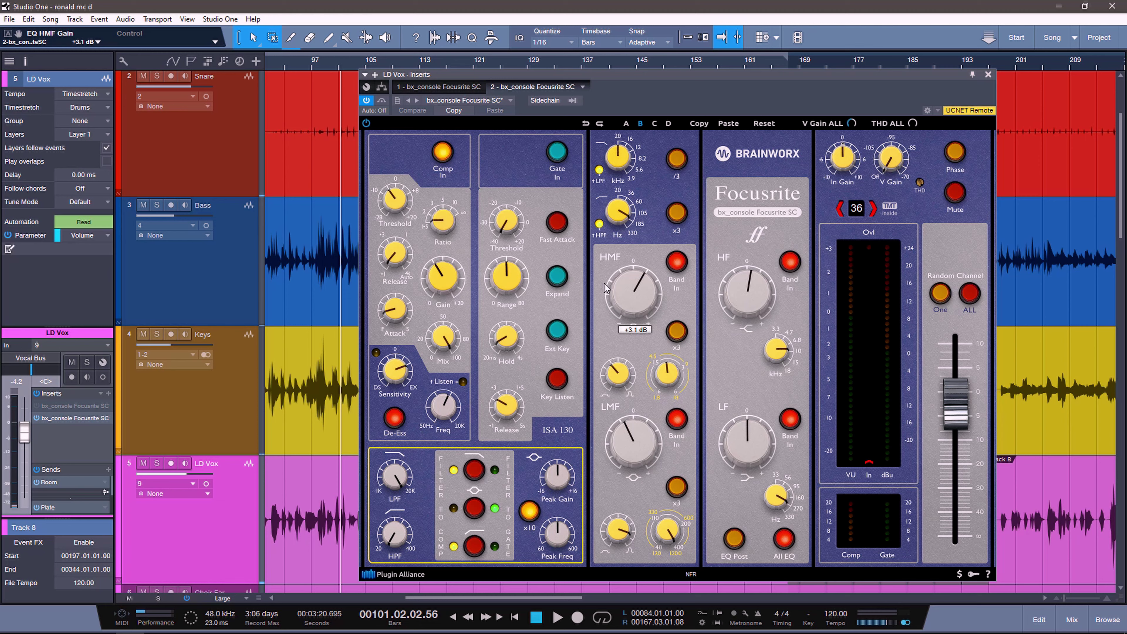
mouse_move(667, 375)
mouse_move(631, 441)
mouse_move(610, 212)
key(s)
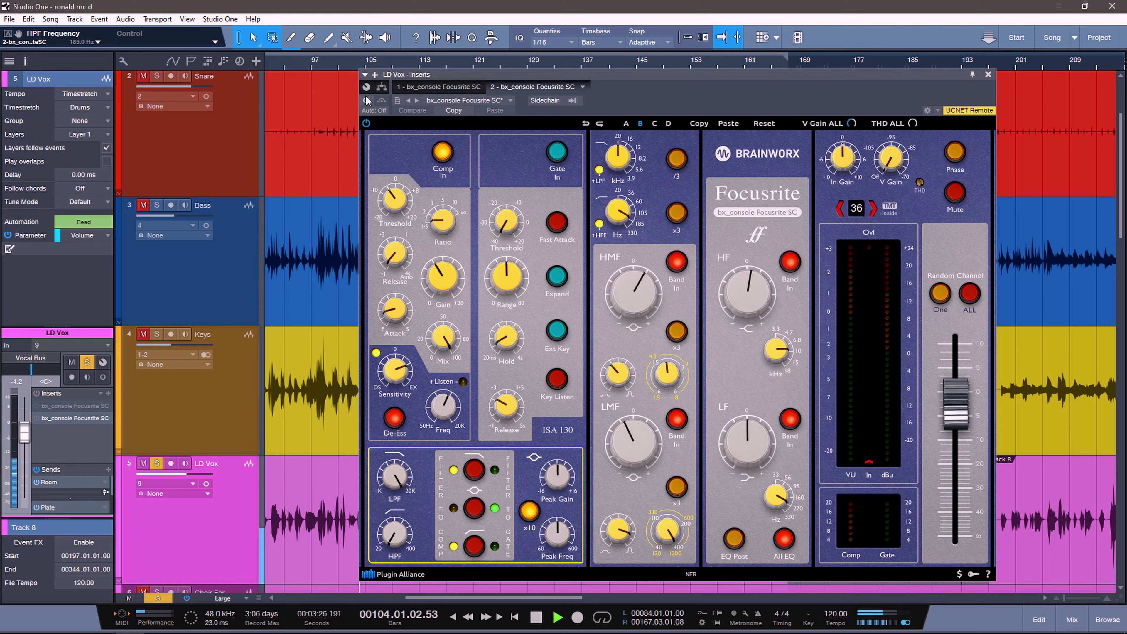
Step: Re-enable the LD Vox channel strip and play the soloed vocal from the start
key(space)
click(367, 101)
key(space)
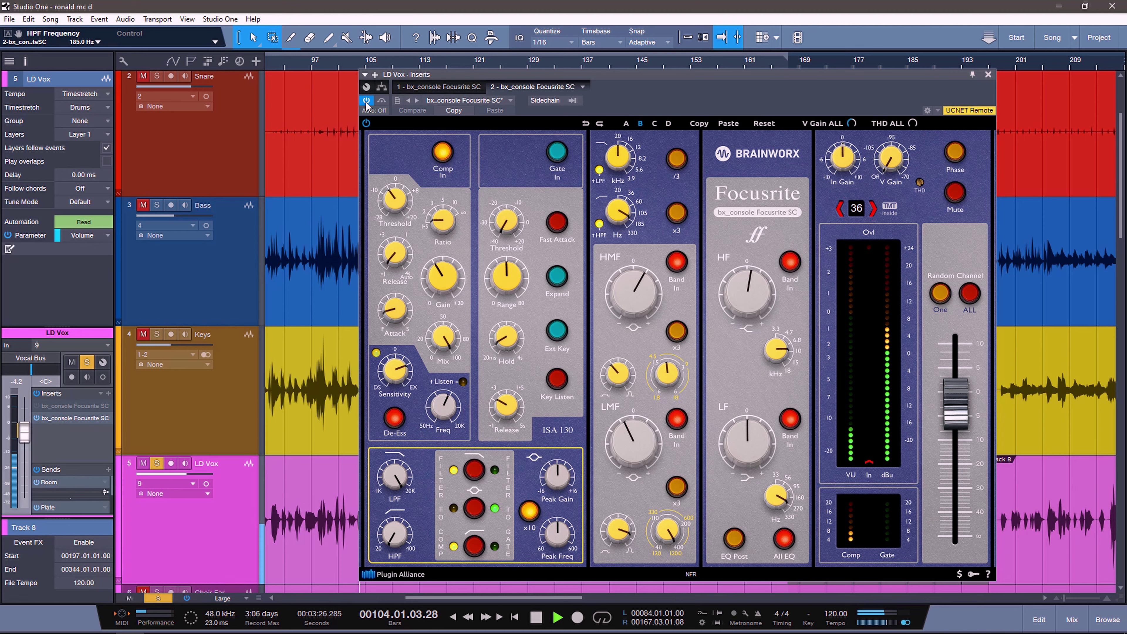
key(space)
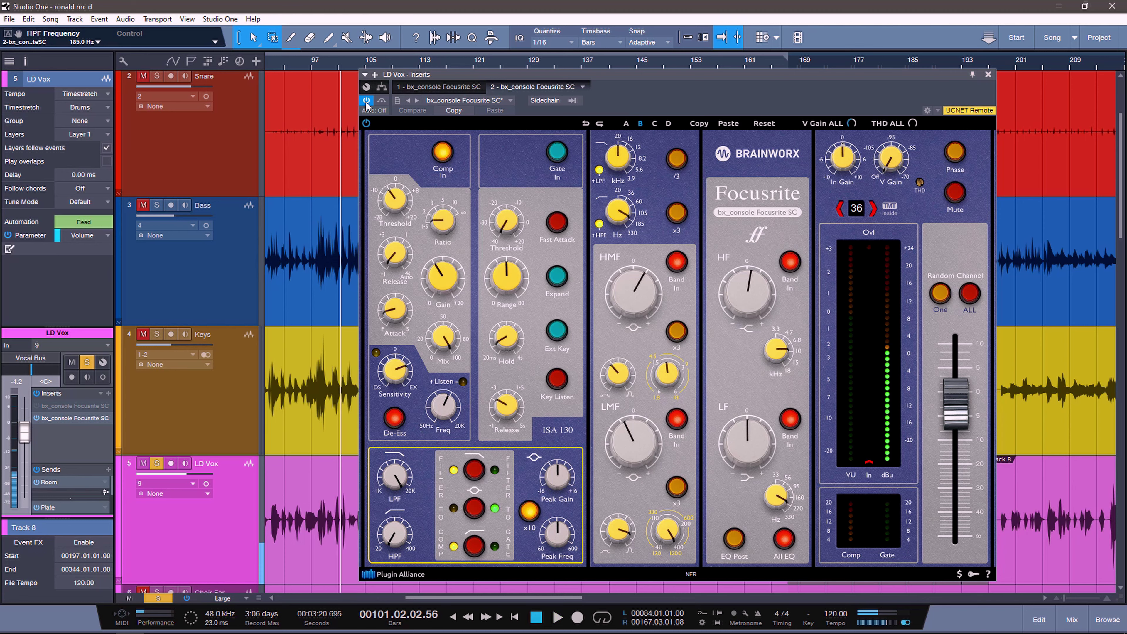
Step: Unsolo LD Vox, compare its channel strip bypassed and enabled in the mix, then open the Console
key(s)
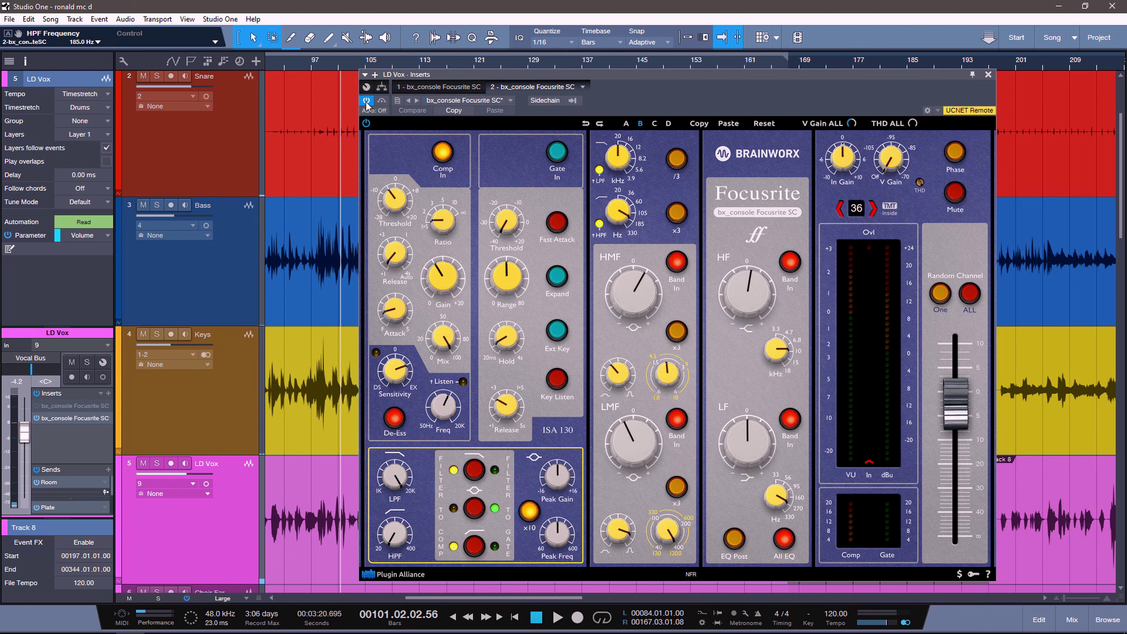
click(366, 101)
key(space)
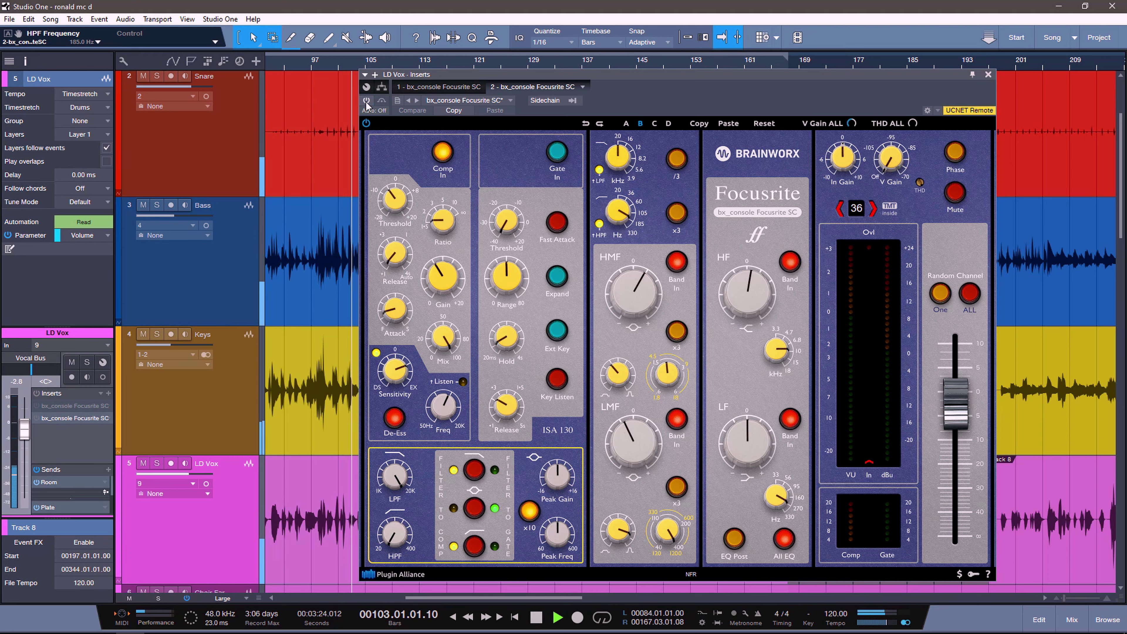
key(space)
click(366, 101)
key(space)
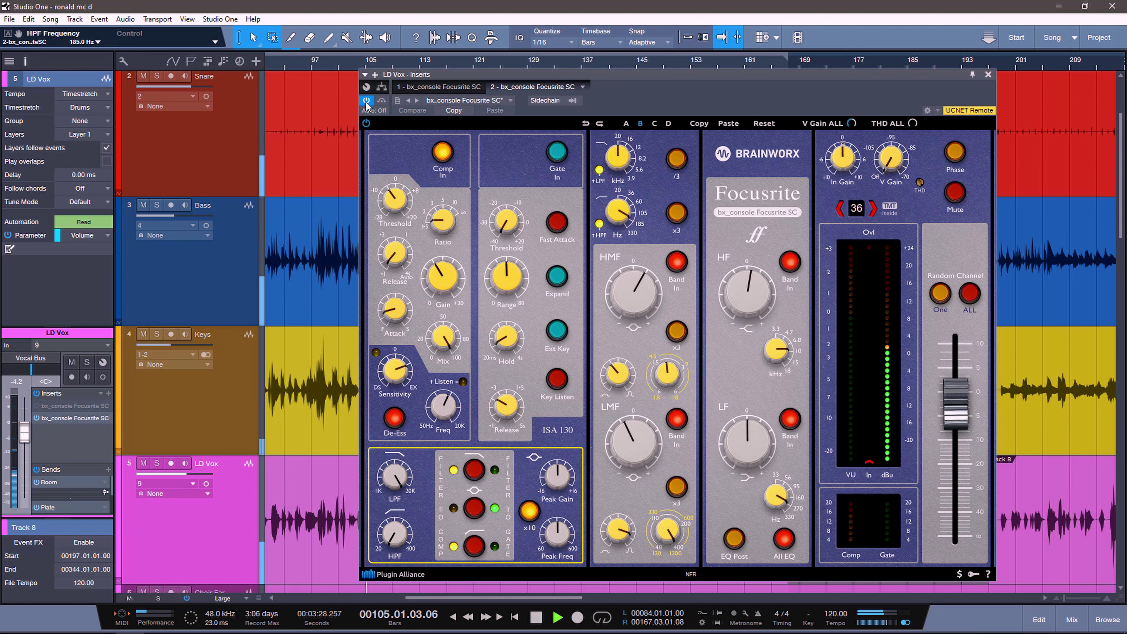
key(space)
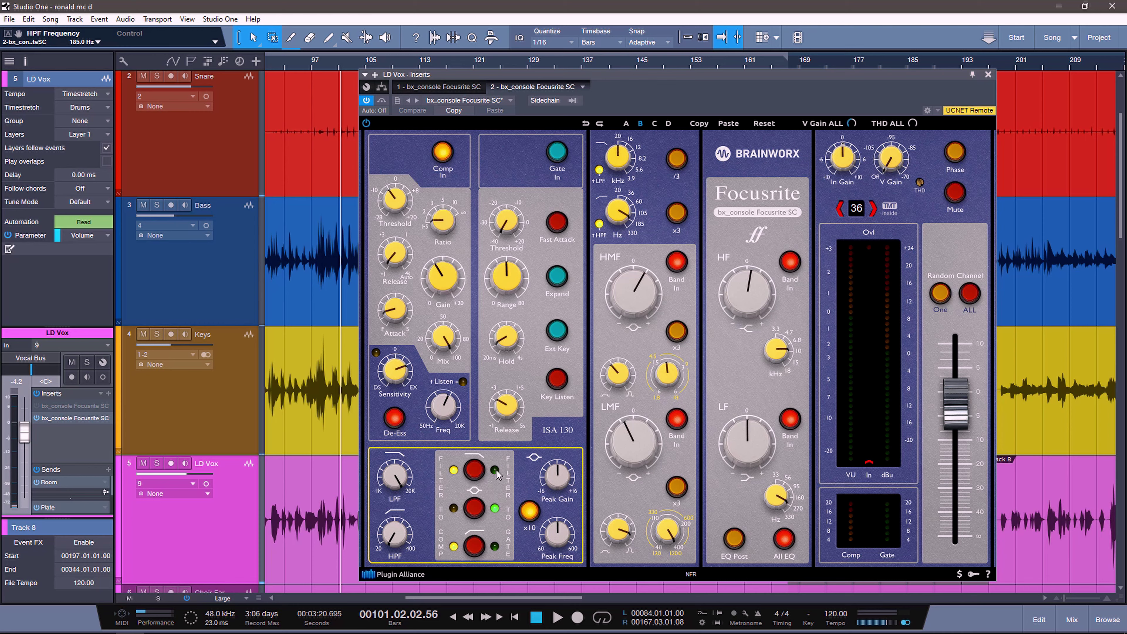
key(F3)
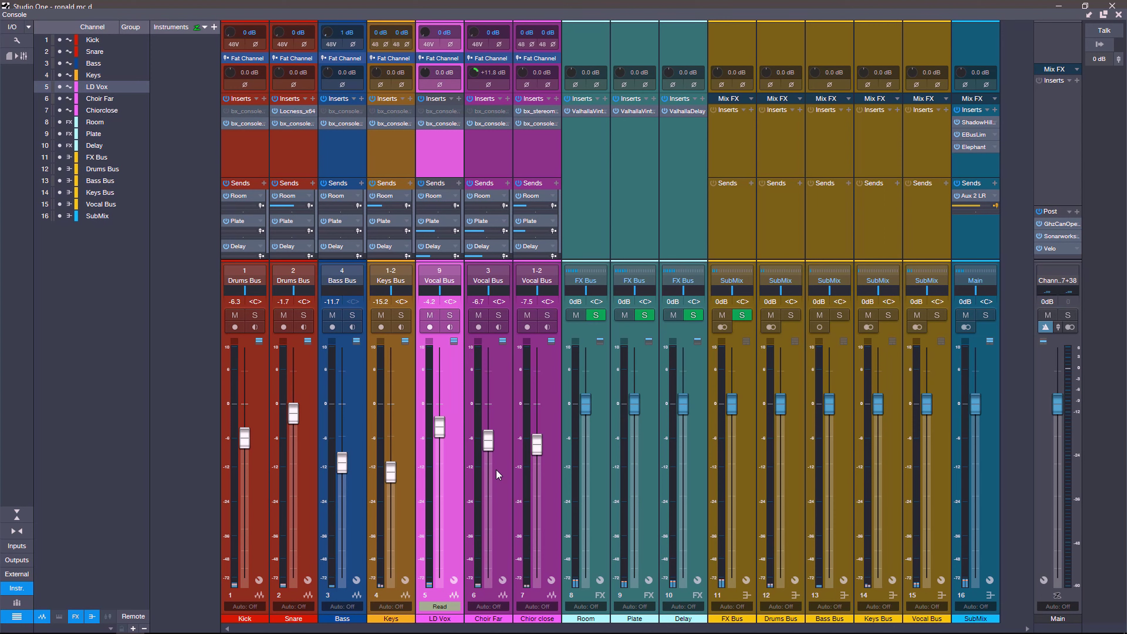
Step: Close the Choir Far plugin, select channels Kick through Chiorclose, and open Kick's bx_console Focusrite SC
click(511, 160)
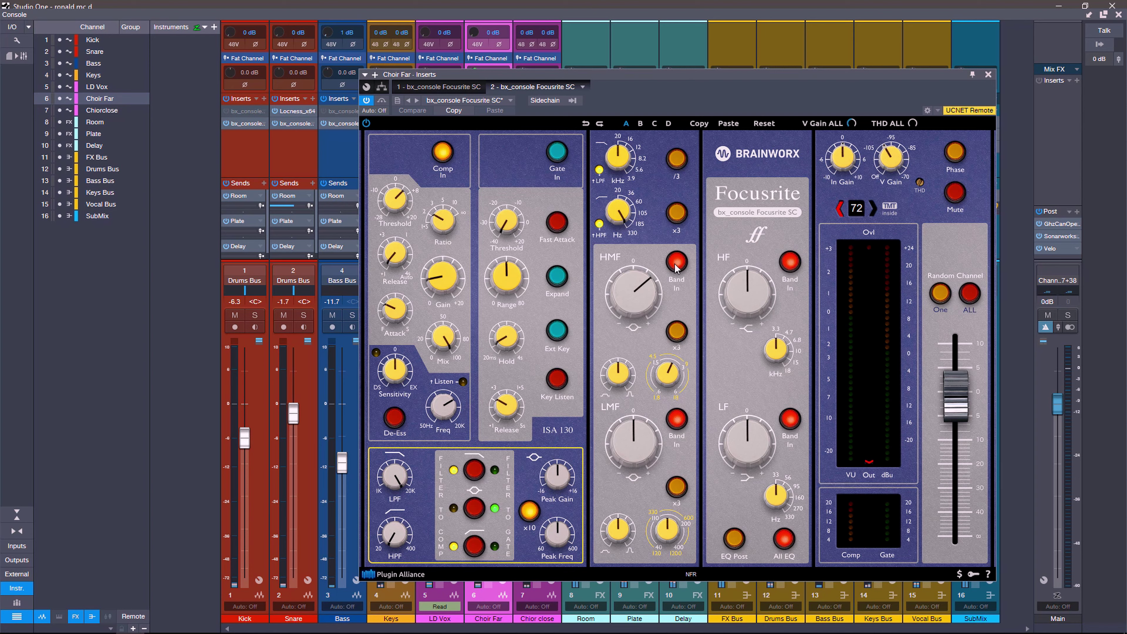
click(988, 75)
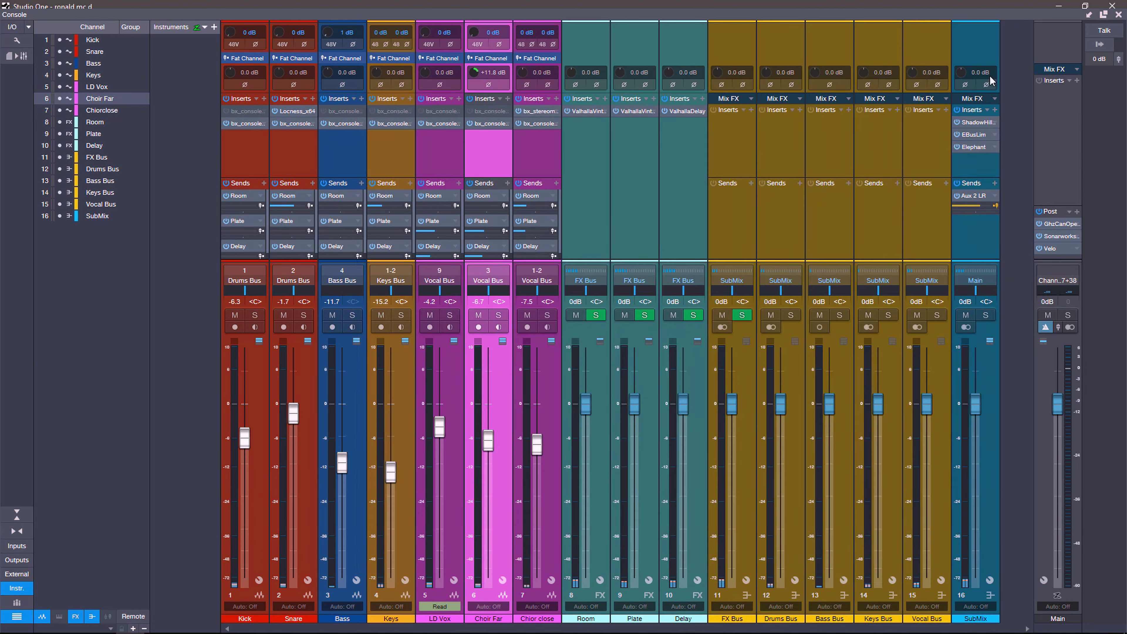
click(539, 160)
shift+click(239, 160)
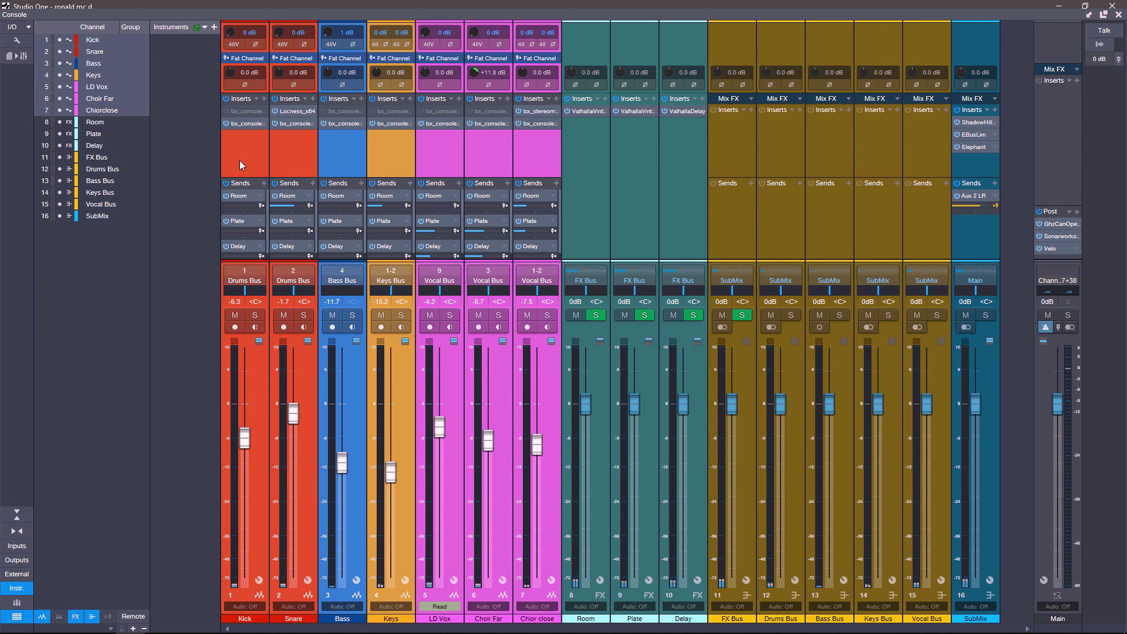
double_click(240, 126)
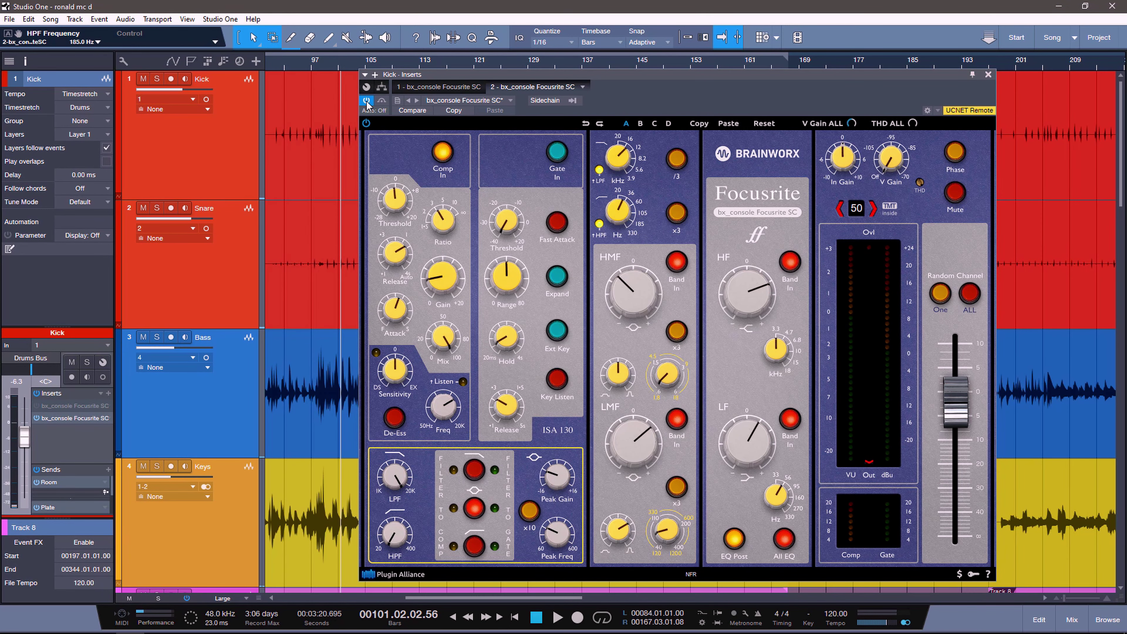
key(space)
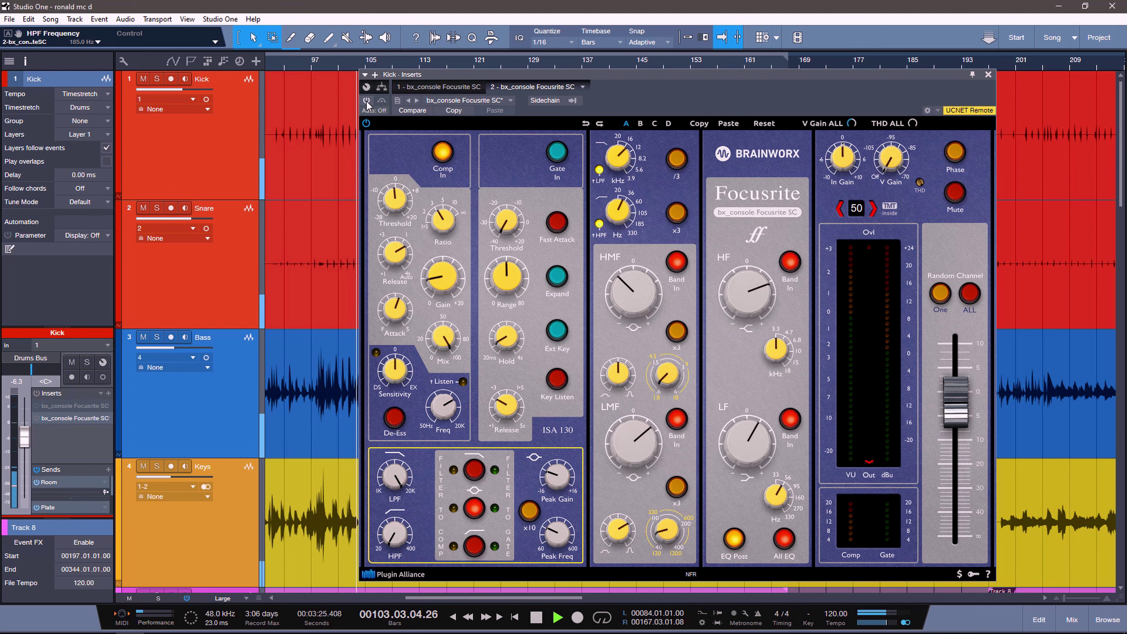
key(space)
key(space)
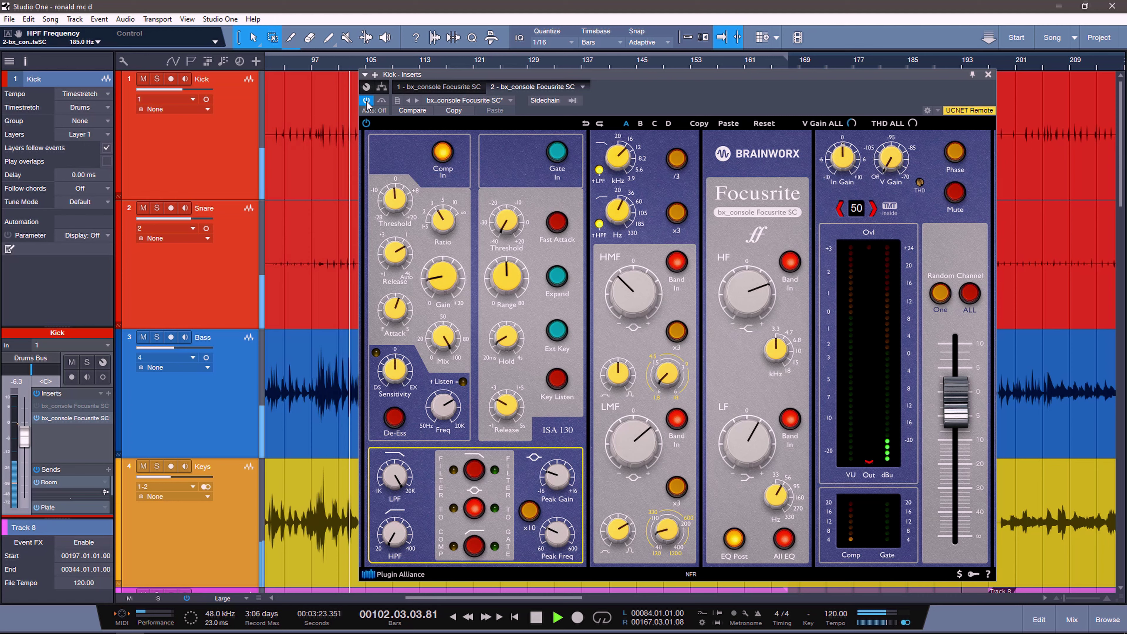
key(space)
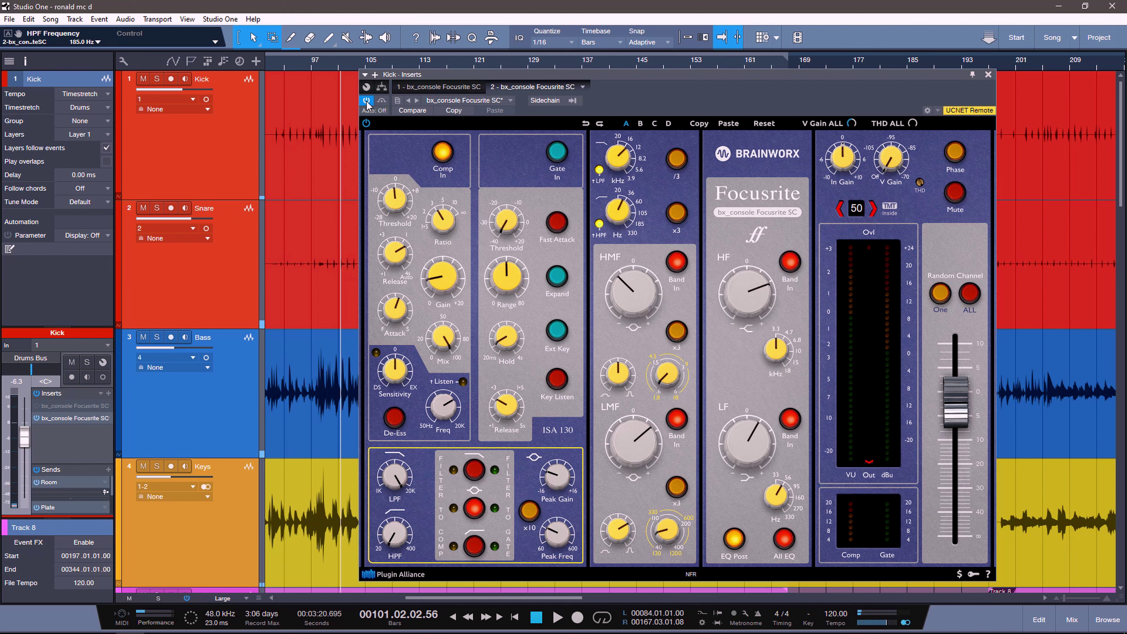